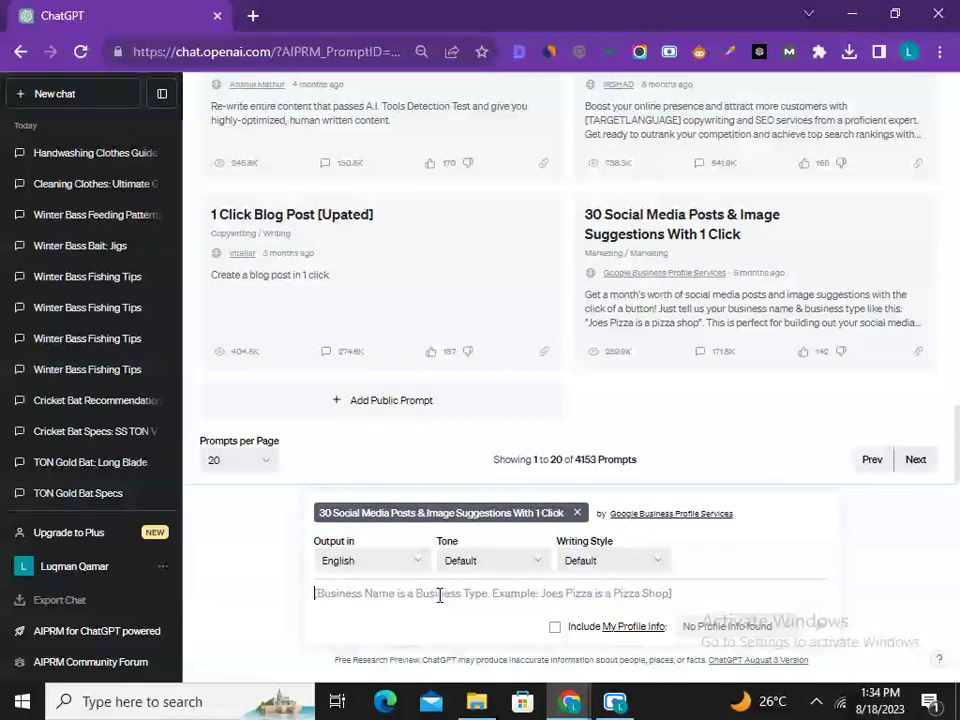
Step: Enter "best shoes for men" as the input of the 30 Social Media Posts & Image Suggestions prompt
{"action": "type", "text": "best shoes for men"}
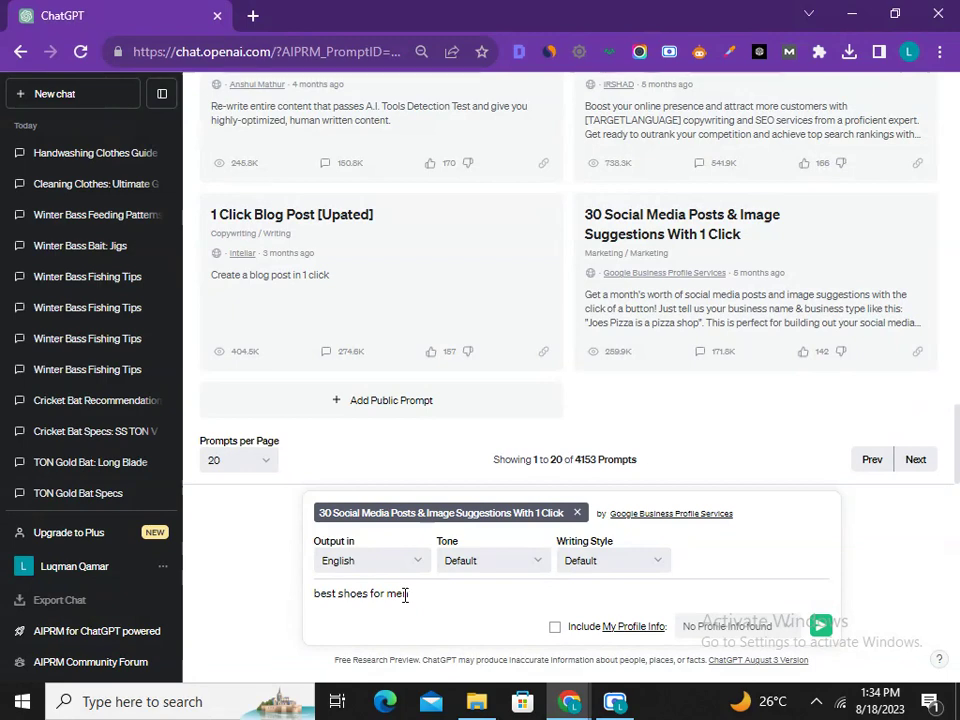
Step: Open Google Docs from the Google apps list in a new browser tab
{"action": "left_click", "coordinate": [253, 15]}
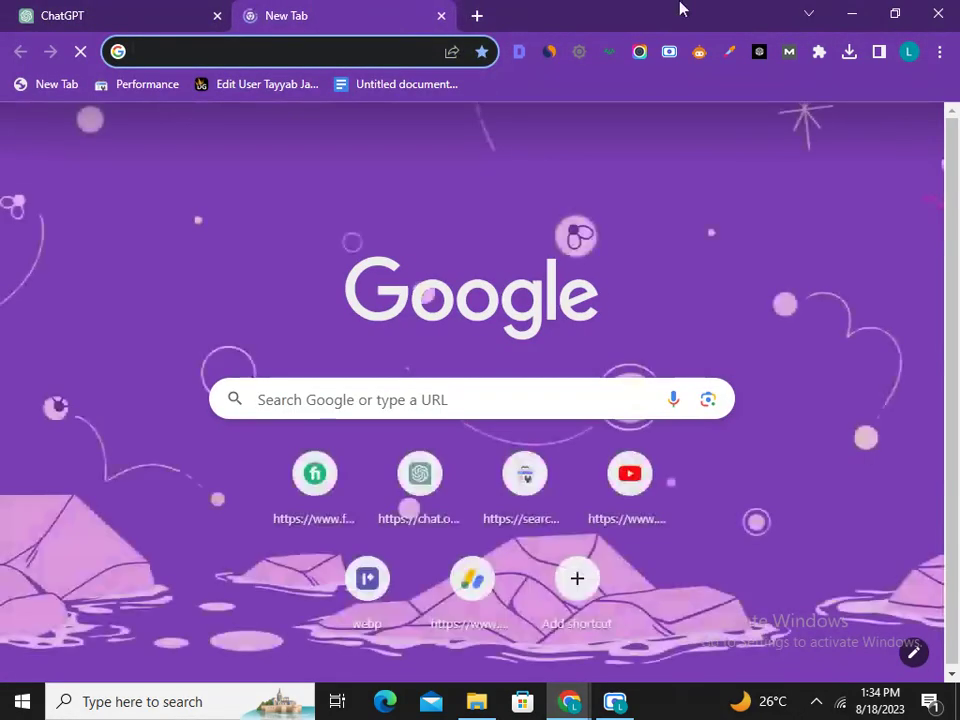
{"action": "left_click", "coordinate": [862, 132]}
{"action": "scroll", "coordinate": [814, 315], "scroll_direction": "down", "scroll_amount": 5}
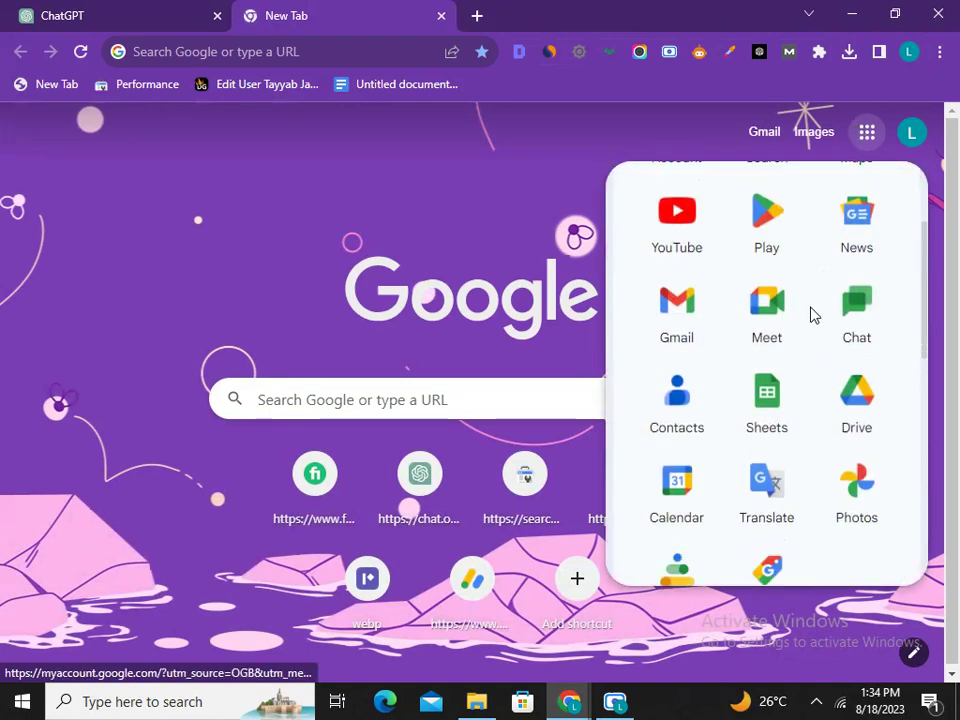
{"action": "scroll", "coordinate": [812, 315], "scroll_direction": "up", "scroll_amount": 2}
{"action": "left_click", "coordinate": [767, 350]}
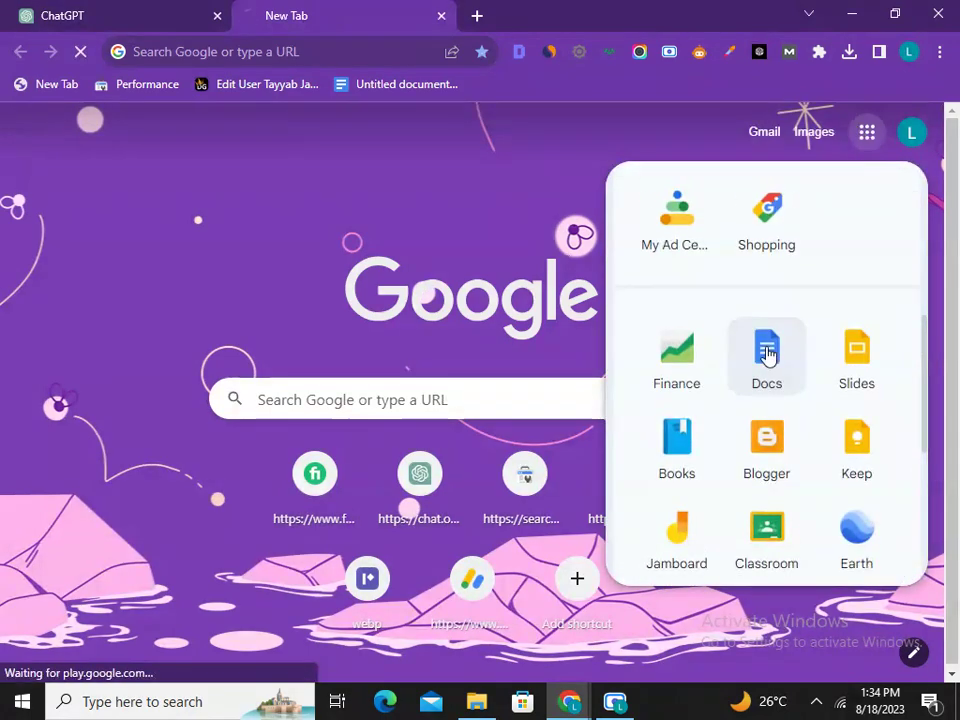
Step: Copy the keyword "best shoes for men" from the ChatGPT prompt and start a blank document in Google Docs
{"action": "left_click", "coordinate": [35, 12]}
{"action": "triple_click", "coordinate": [397, 594]}
{"action": "key", "text": "ctrl+c"}
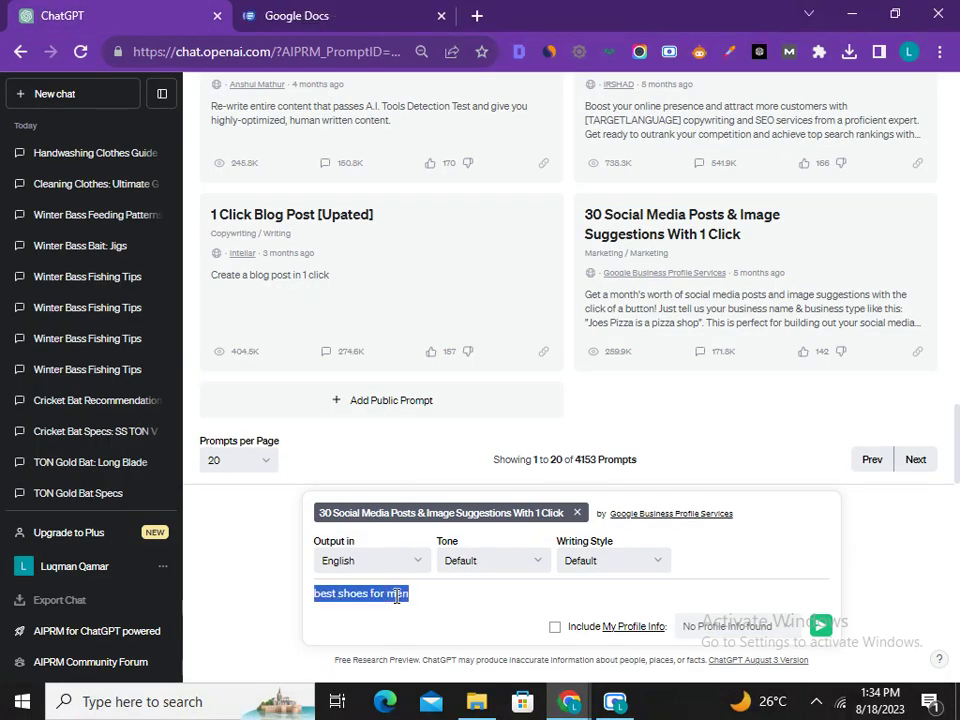
{"action": "left_click", "coordinate": [400, 15]}
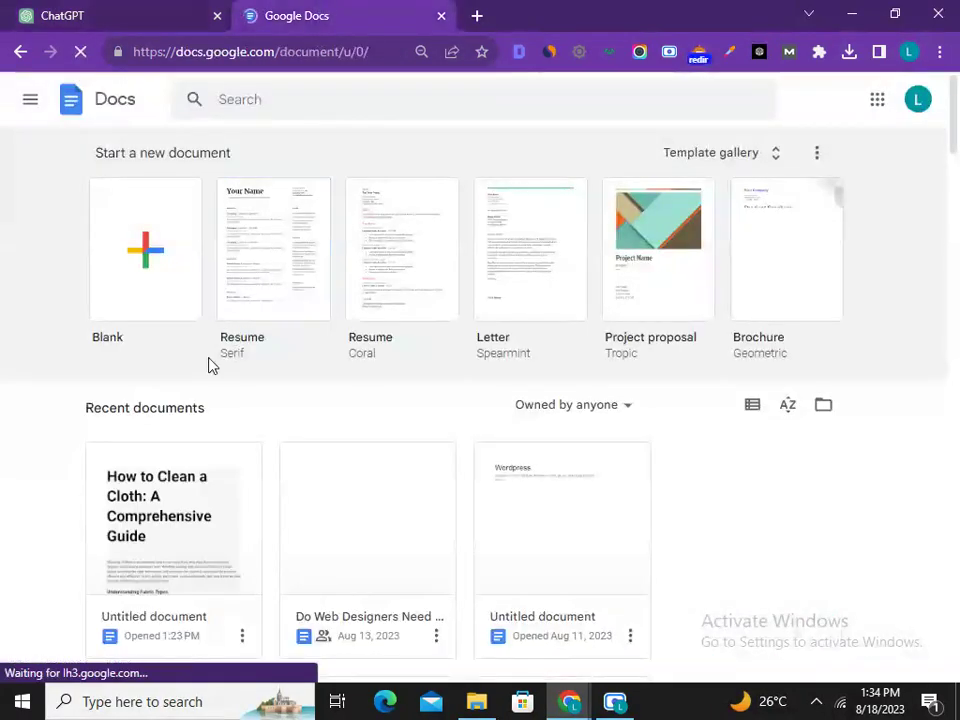
Step: Search Google for the copied keyword "best shoes for men" in a new tab
{"action": "left_click", "coordinate": [477, 15]}
{"action": "key", "text": "ctrl+v"}
{"action": "left_click", "coordinate": [296, 88]}
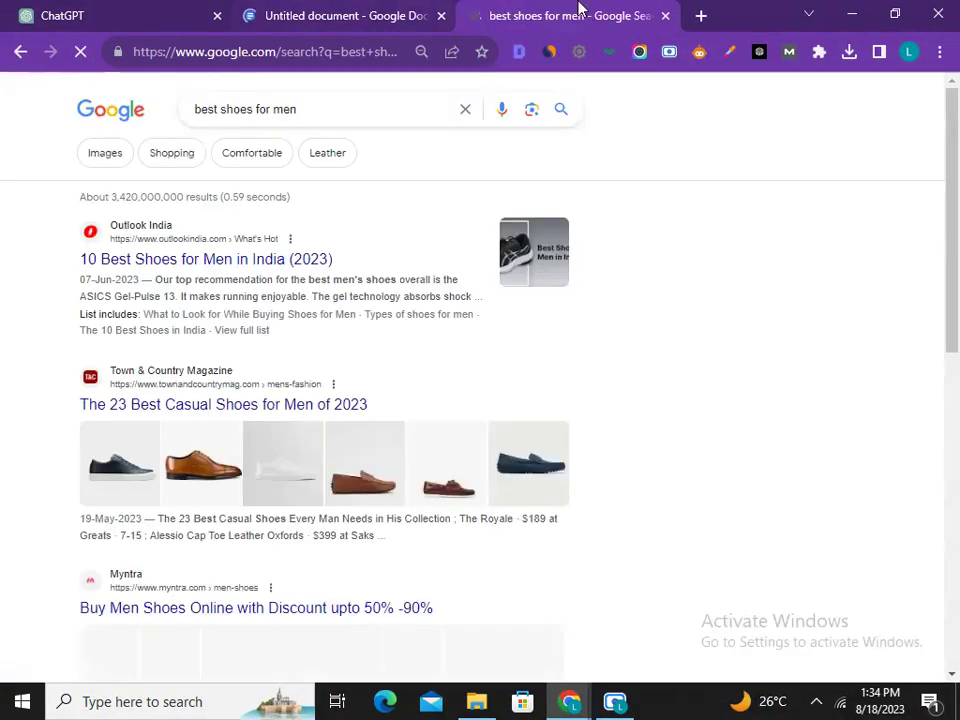
Step: Open the Outlook India and Town & Country Magazine search results in separate new tabs
{"action": "right_click", "coordinate": [315, 262]}
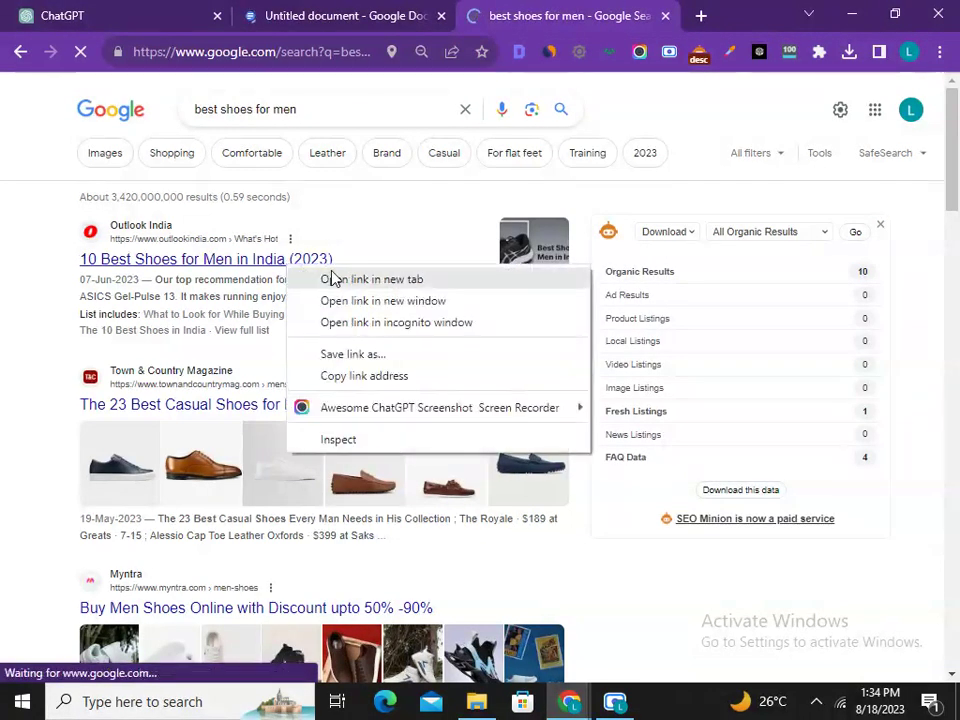
{"action": "left_click", "coordinate": [332, 279]}
{"action": "scroll", "coordinate": [340, 316], "scroll_direction": "down", "scroll_amount": 1}
{"action": "right_click", "coordinate": [272, 312]}
{"action": "left_click", "coordinate": [339, 334]}
Step: Open the Highsnobiety result about the best shoes for men in a new tab
{"action": "scroll", "coordinate": [332, 339], "scroll_direction": "down", "scroll_amount": 2}
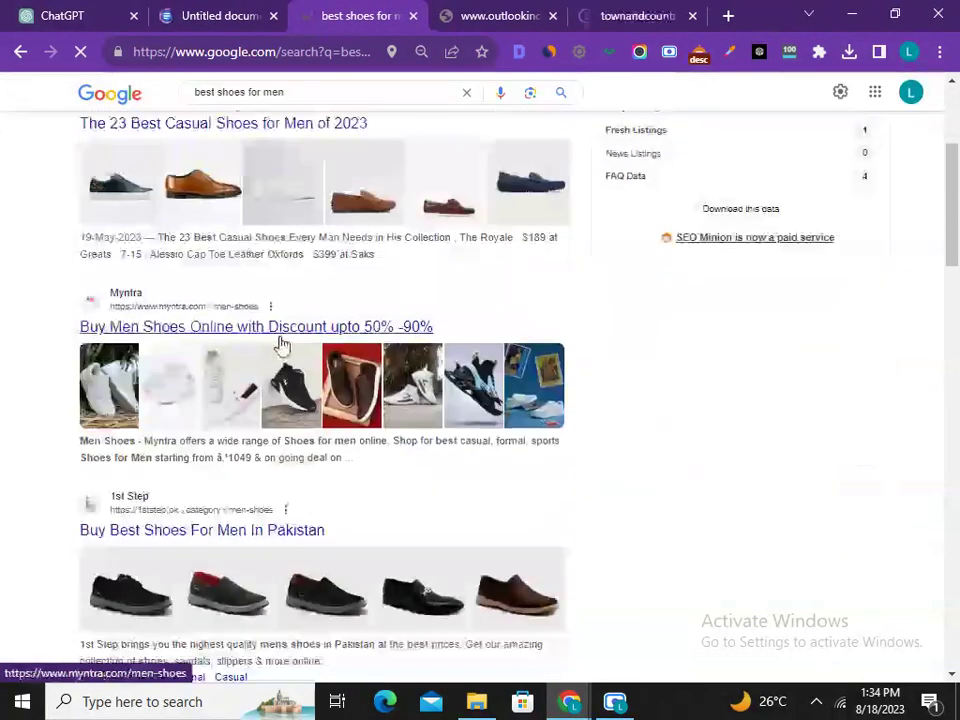
{"action": "right_click", "coordinate": [249, 336]}
{"action": "left_click", "coordinate": [246, 364]}
{"action": "scroll", "coordinate": [636, 467], "scroll_direction": "down", "scroll_amount": 5}
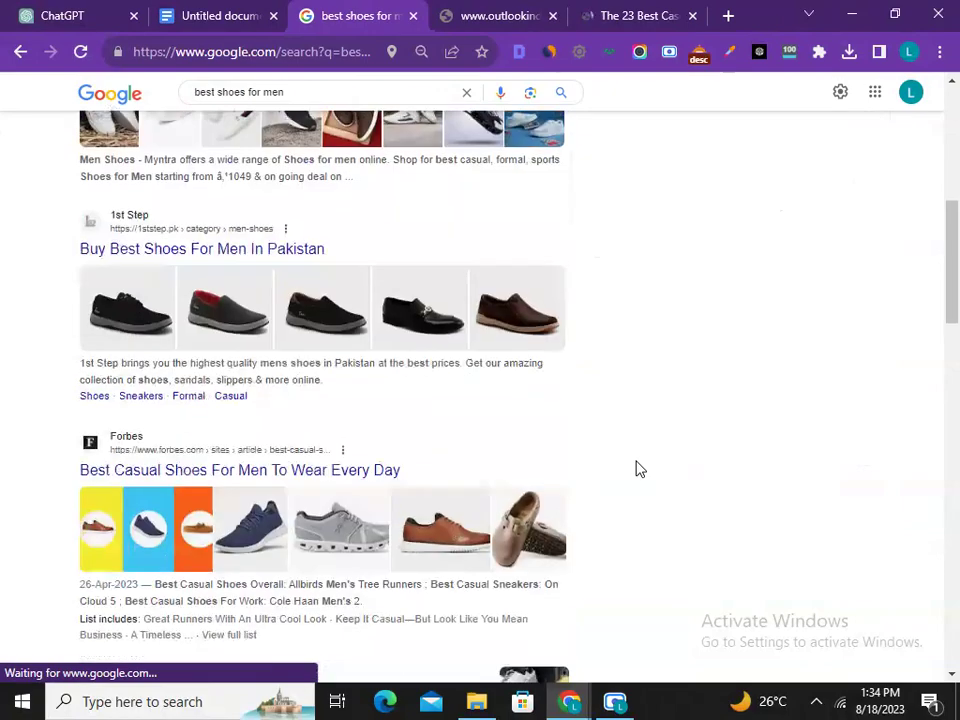
{"action": "scroll", "coordinate": [638, 468], "scroll_direction": "down", "scroll_amount": 3}
{"action": "right_click", "coordinate": [185, 146]}
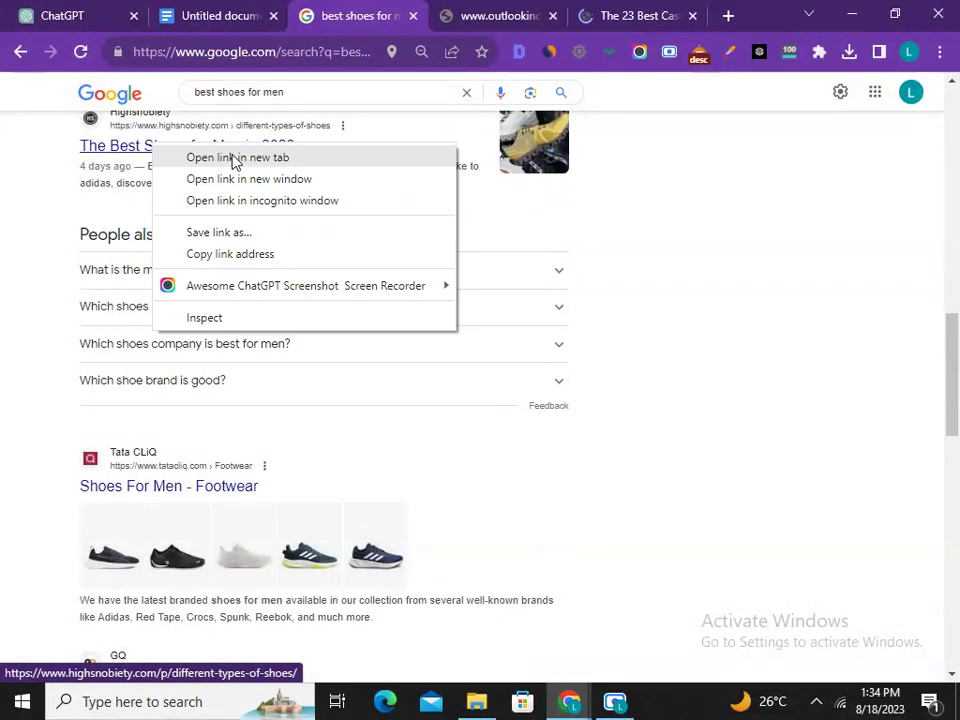
{"action": "left_click", "coordinate": [200, 156]}
{"action": "scroll", "coordinate": [248, 177], "scroll_direction": "down", "scroll_amount": 2}
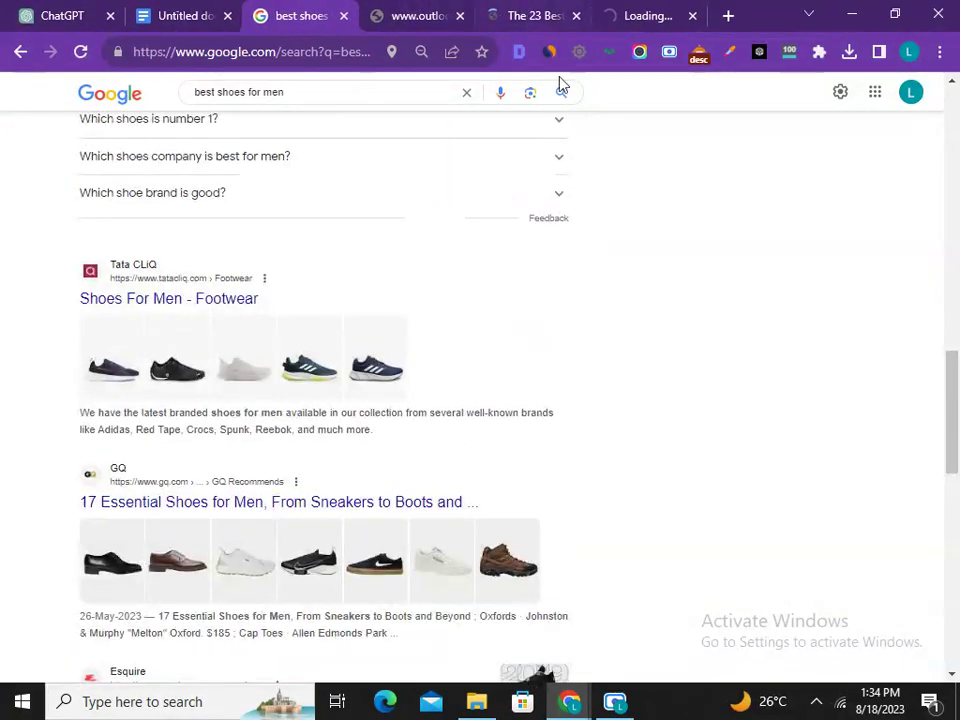
Step: Close the Outlook India tab and go to the first listed shoe in the Town & Country article
{"action": "left_click", "coordinate": [458, 16]}
{"action": "left_click", "coordinate": [431, 10]}
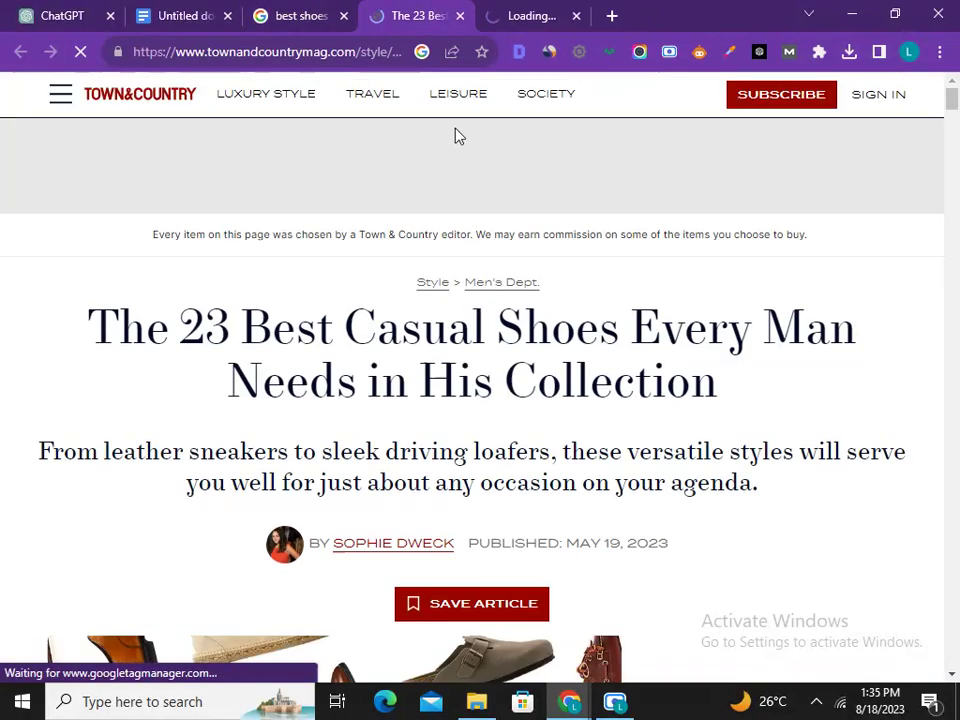
{"action": "scroll", "coordinate": [492, 335], "scroll_direction": "down", "scroll_amount": 5}
{"action": "scroll", "coordinate": [491, 332], "scroll_direction": "down", "scroll_amount": 8}
{"action": "scroll", "coordinate": [491, 332], "scroll_direction": "up", "scroll_amount": 1}
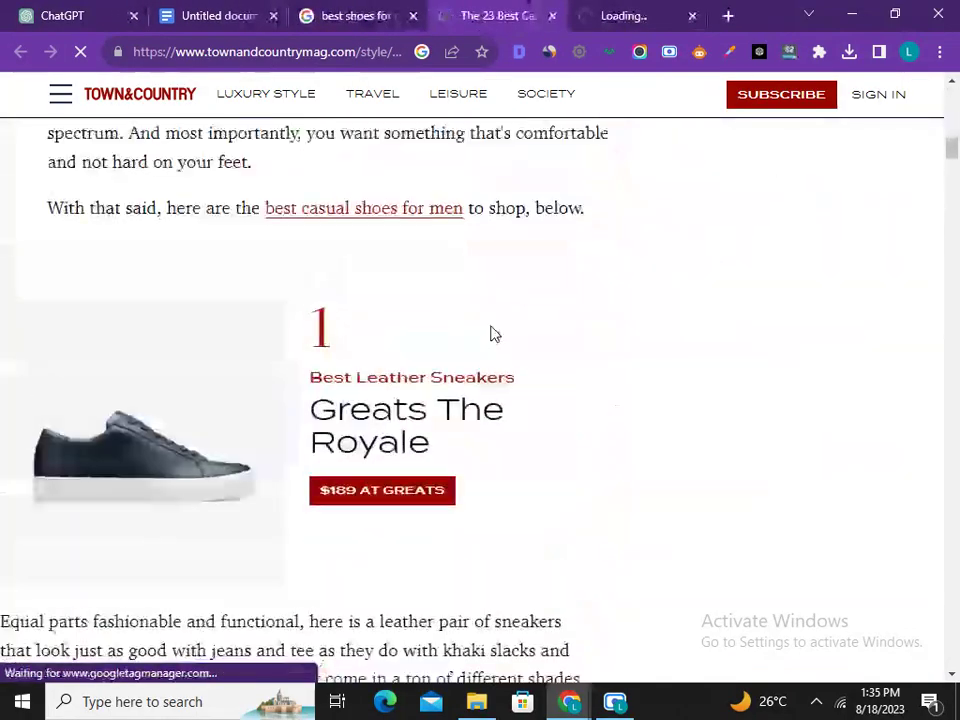
Step: Copy the product name "Greats The Royale" from the article into the blank Google Docs document
{"action": "left_click_drag", "start_coordinate": [311, 429], "coordinate": [480, 497]}
{"action": "left_click", "coordinate": [403, 440]}
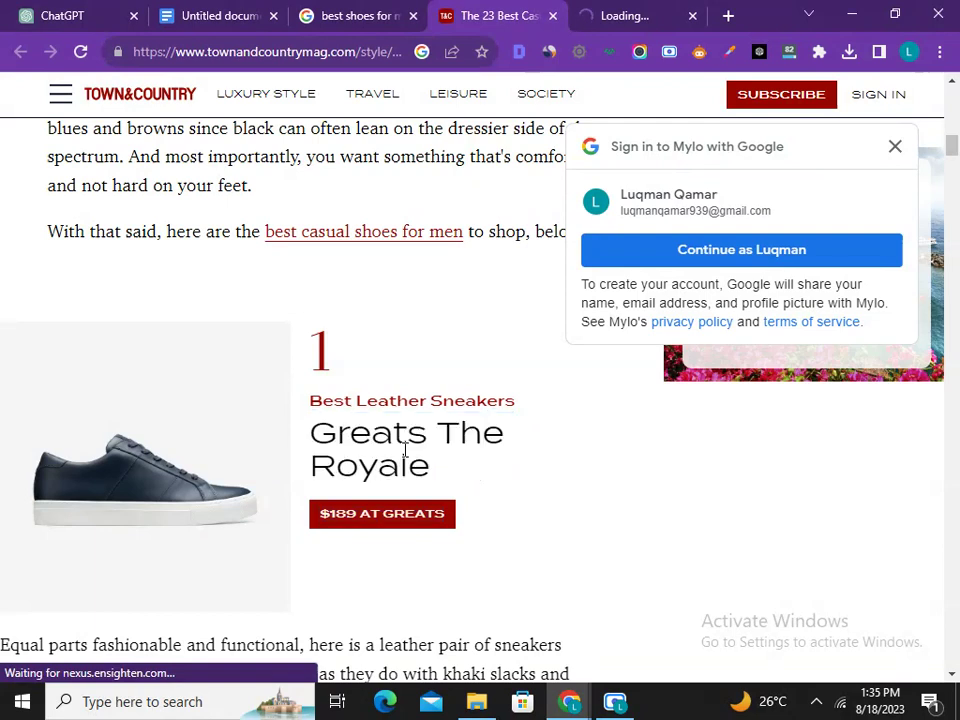
{"action": "triple_click", "coordinate": [405, 450]}
{"action": "key", "text": "ctrl+c"}
{"action": "left_click", "coordinate": [220, 15]}
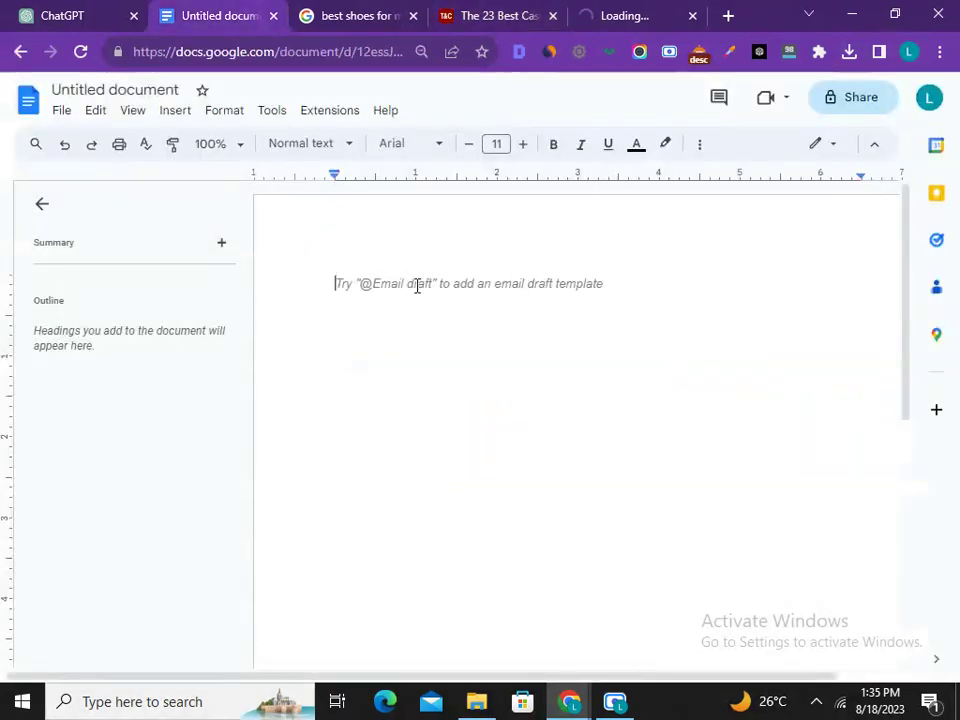
{"action": "key", "text": "ctrl+v"}
Step: Check the Highsnobiety page, then dismiss the Google sign-in prompt on the Town & Country article
{"action": "left_click", "coordinate": [625, 15]}
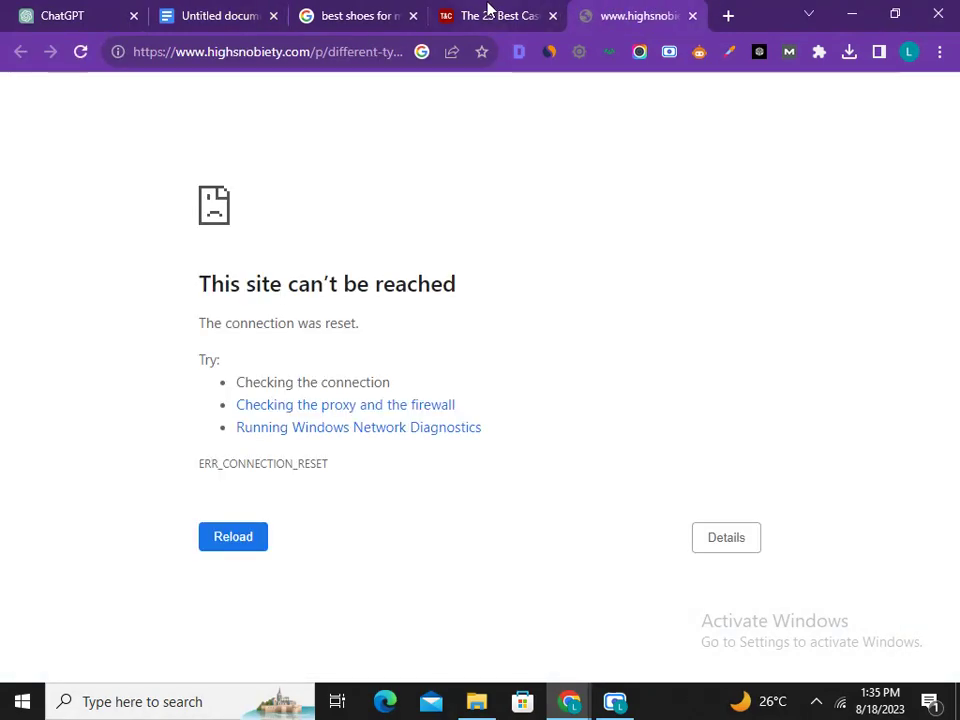
{"action": "left_click", "coordinate": [489, 12]}
{"action": "scroll", "coordinate": [456, 279], "scroll_direction": "down", "scroll_amount": 2}
{"action": "left_click", "coordinate": [898, 146]}
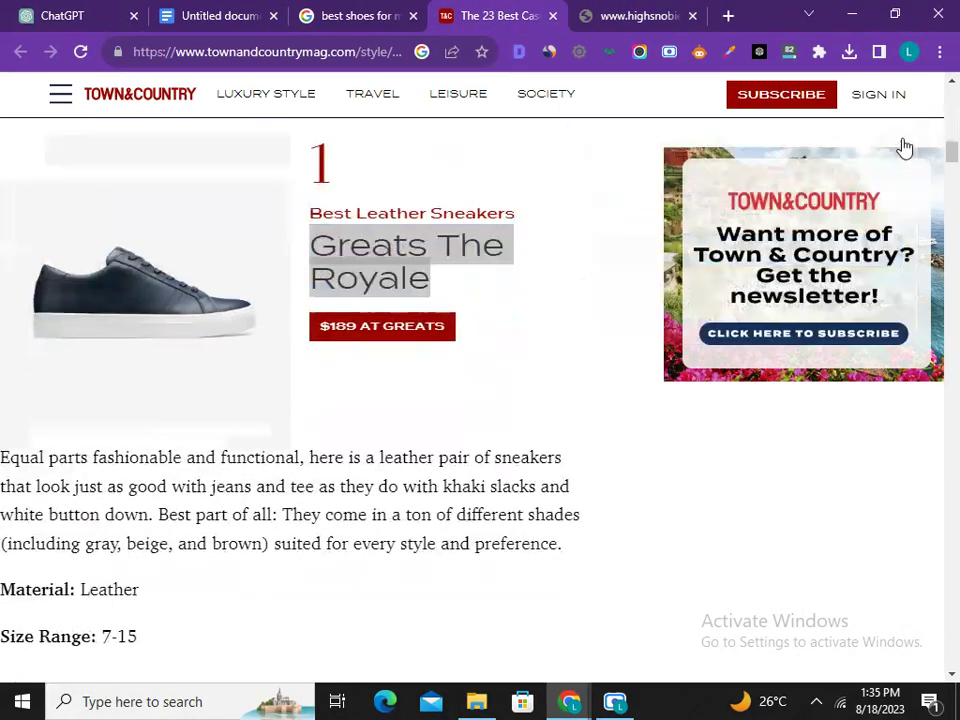
{"action": "left_click", "coordinate": [57, 12]}
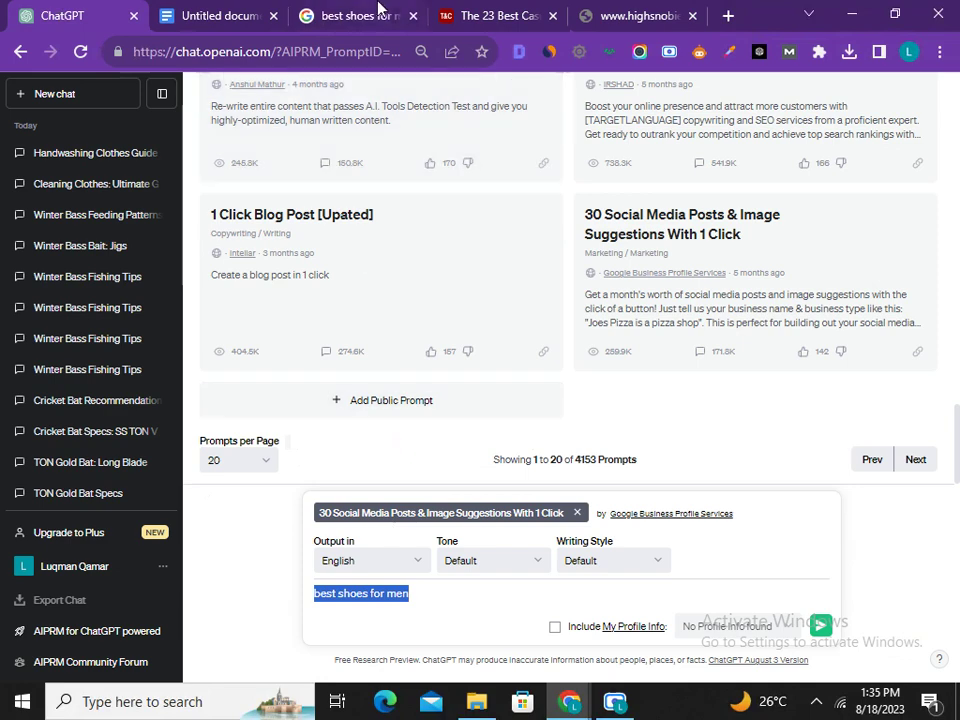
{"action": "left_click", "coordinate": [492, 15]}
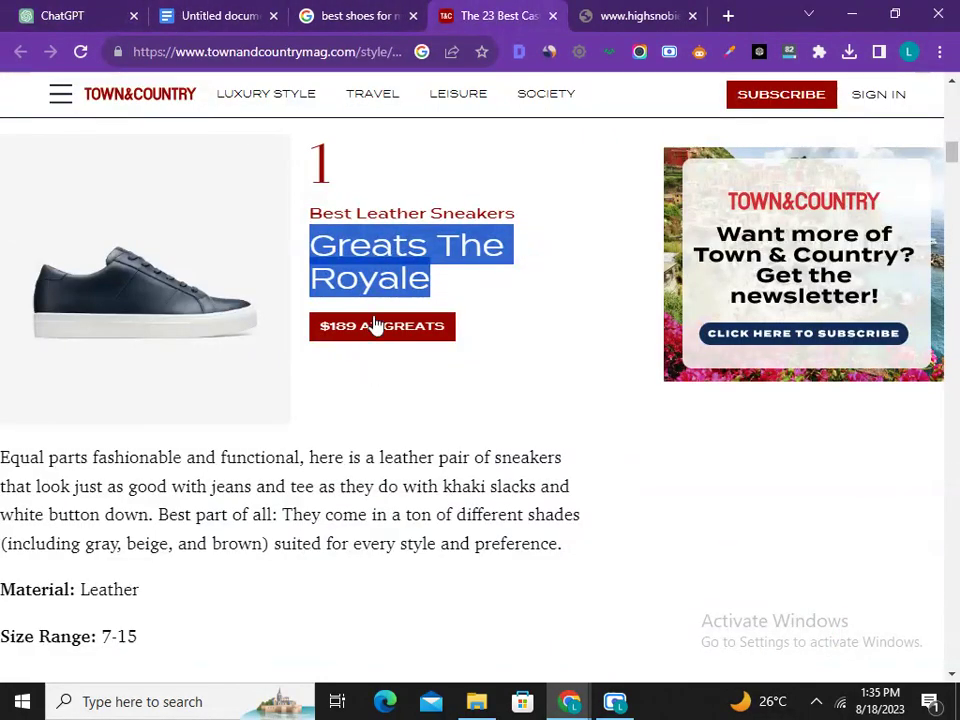
{"action": "left_click", "coordinate": [216, 12]}
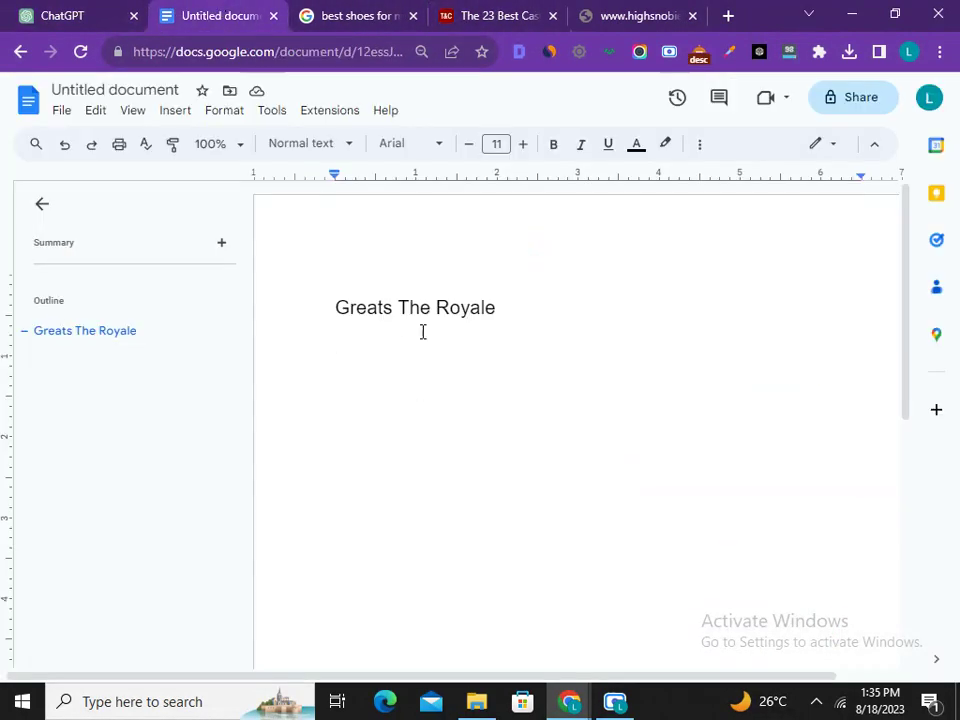
{"action": "left_click", "coordinate": [476, 18]}
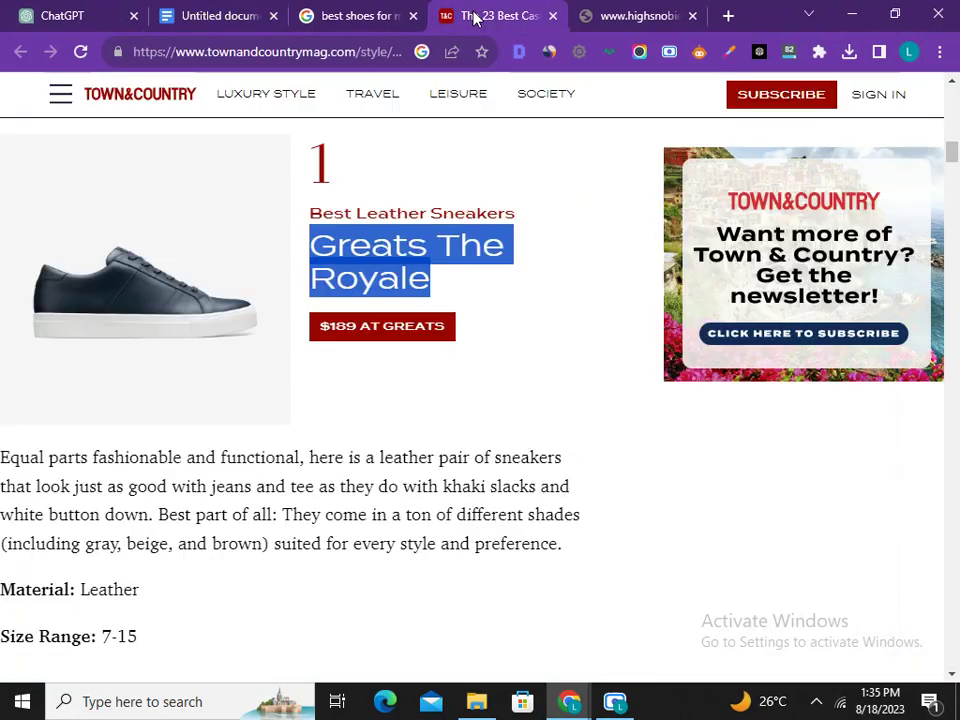
{"action": "scroll", "coordinate": [489, 272], "scroll_direction": "down", "scroll_amount": 5}
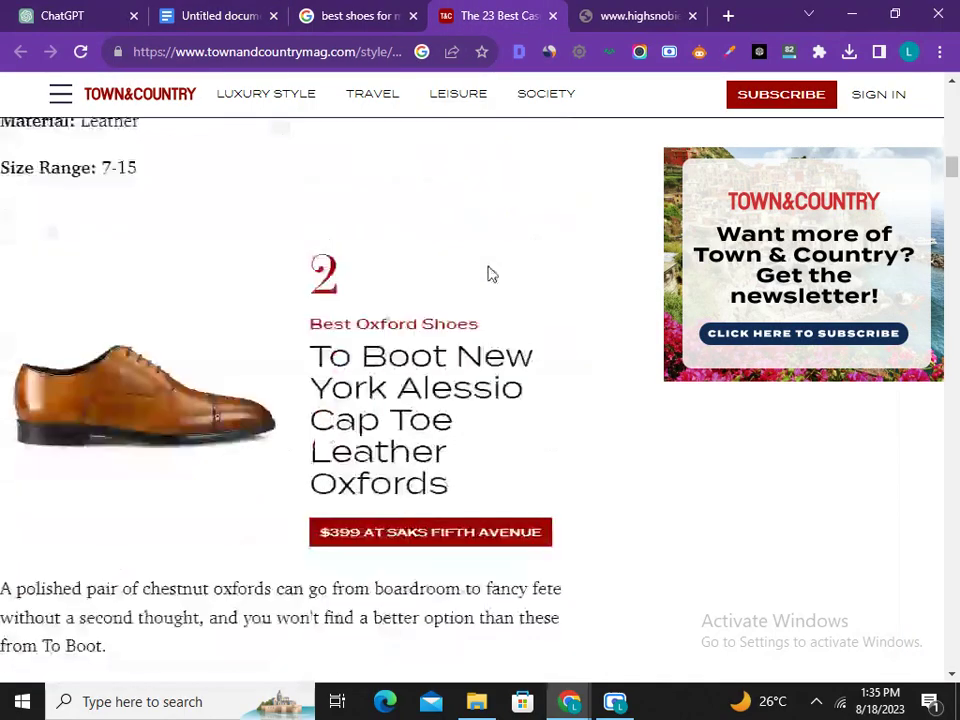
{"action": "scroll", "coordinate": [489, 272], "scroll_direction": "down", "scroll_amount": 1}
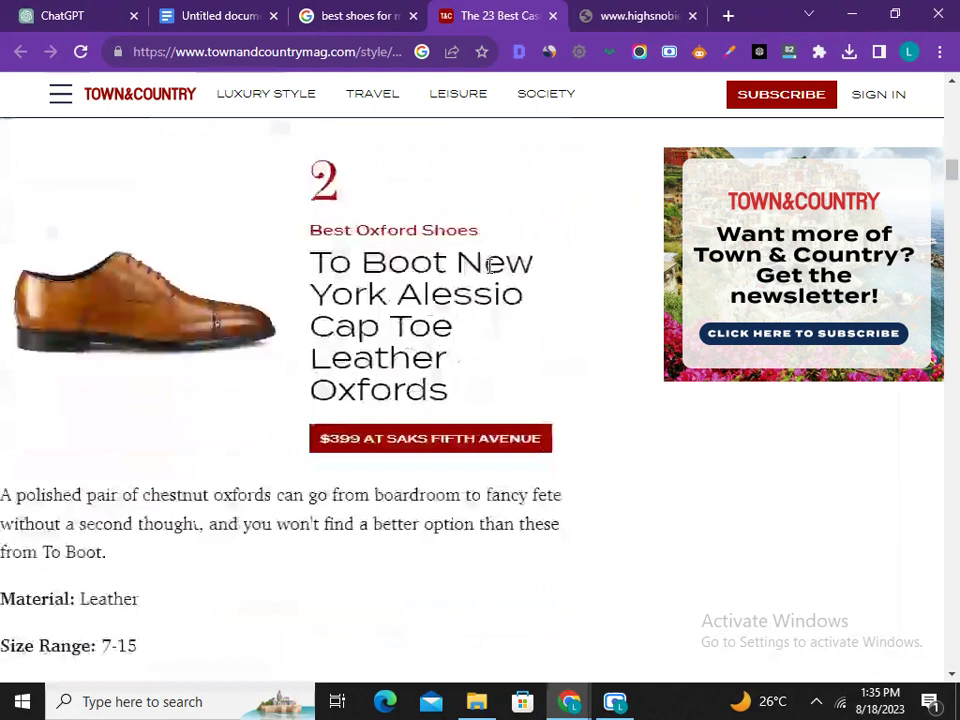
Step: Close the Highsnobiety tab and stay on the Town & Country article
{"action": "left_click", "coordinate": [611, 11]}
{"action": "left_click", "coordinate": [480, 11]}
{"action": "left_click", "coordinate": [694, 15]}
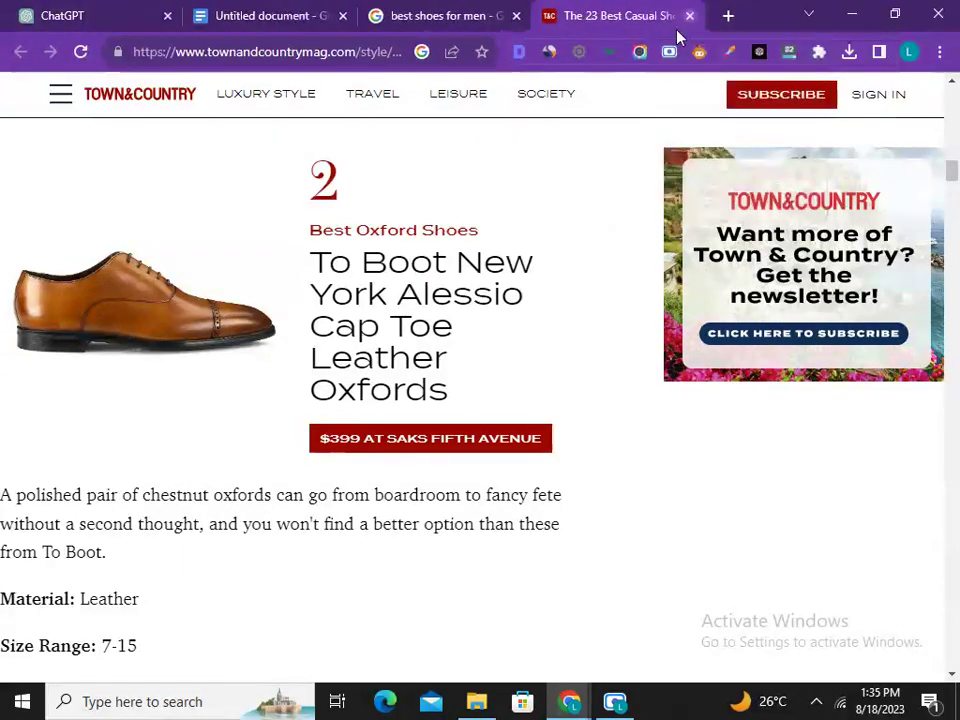
Step: Copy the third product name, "Koio Capri in Triple White", from the article into the Google Docs document
{"action": "scroll", "coordinate": [392, 220], "scroll_direction": "down", "scroll_amount": 4}
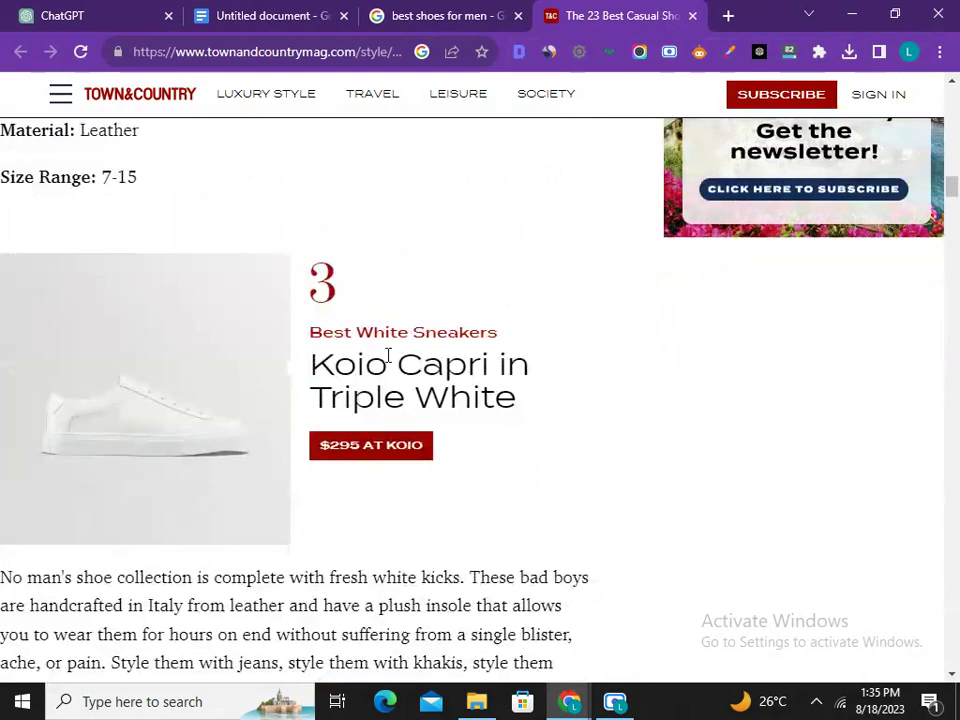
{"action": "triple_click", "coordinate": [362, 362]}
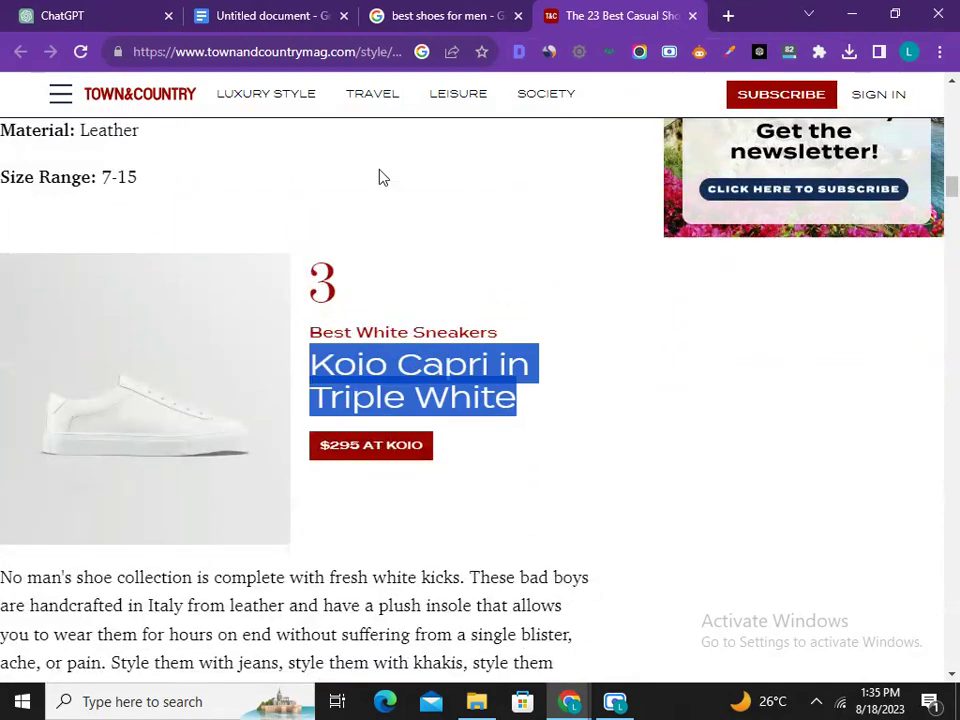
{"action": "key", "text": "ctrl+c"}
{"action": "left_click", "coordinate": [285, 10]}
{"action": "key", "text": "ctrl+v"}
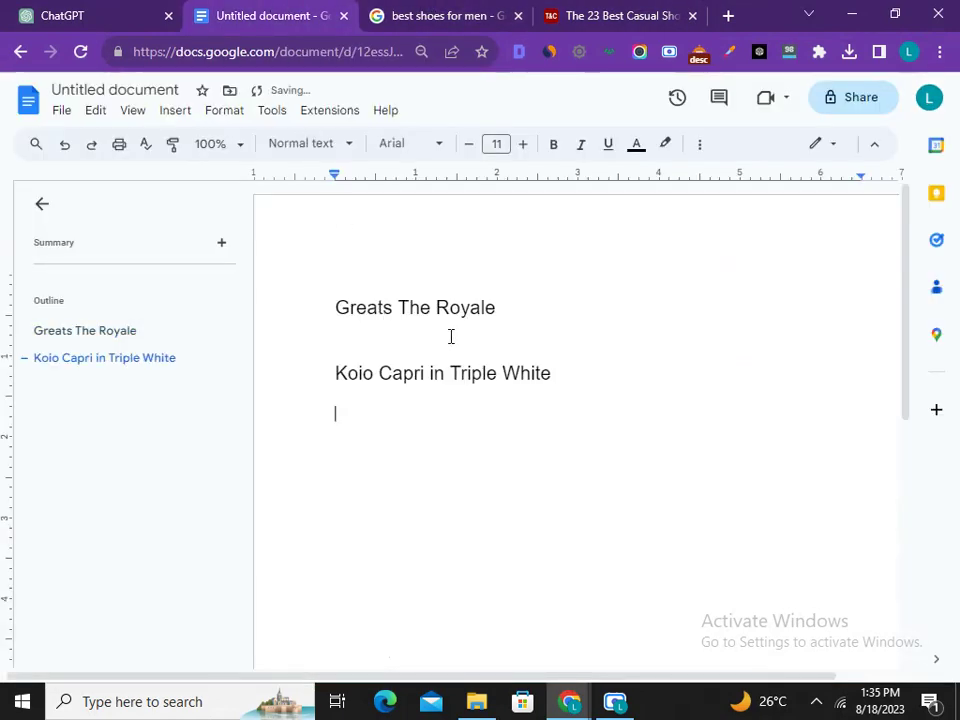
Step: Copy the fourth product name, "Tods Gommino Driving Shoes in Leather", into the Google Docs document and return to the article
{"action": "left_click", "coordinate": [583, 12]}
{"action": "scroll", "coordinate": [458, 362], "scroll_direction": "down", "scroll_amount": 12}
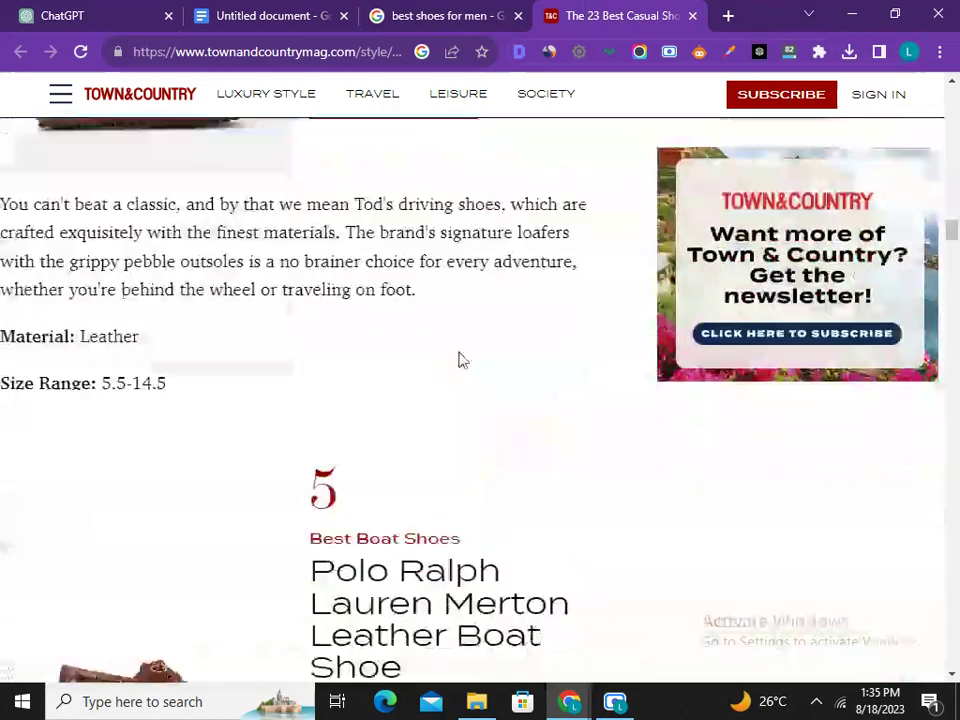
{"action": "scroll", "coordinate": [458, 360], "scroll_direction": "up", "scroll_amount": 4}
{"action": "triple_click", "coordinate": [352, 372]}
{"action": "key", "text": "ctrl+c"}
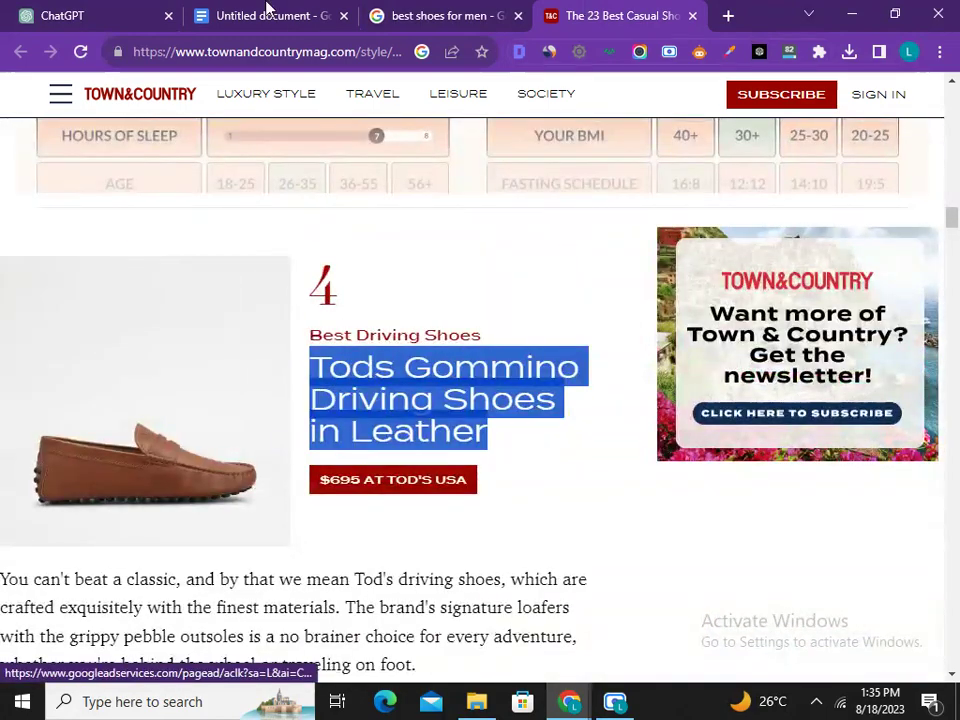
{"action": "key", "text": "ctrl+2"}
{"action": "key", "text": "ctrl+v"}
{"action": "key", "text": "ctrl+4"}
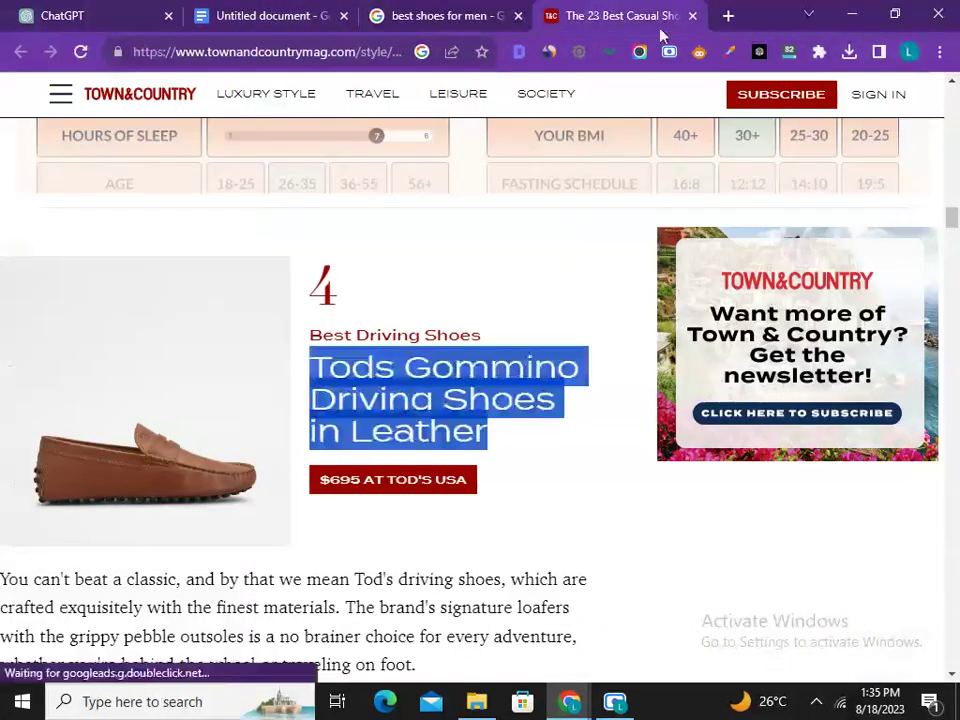
Step: Open the suggested Amazon.com "amazon login" page in a new browser tab
{"action": "left_click", "coordinate": [730, 14]}
{"action": "type", "text": "amazi"}
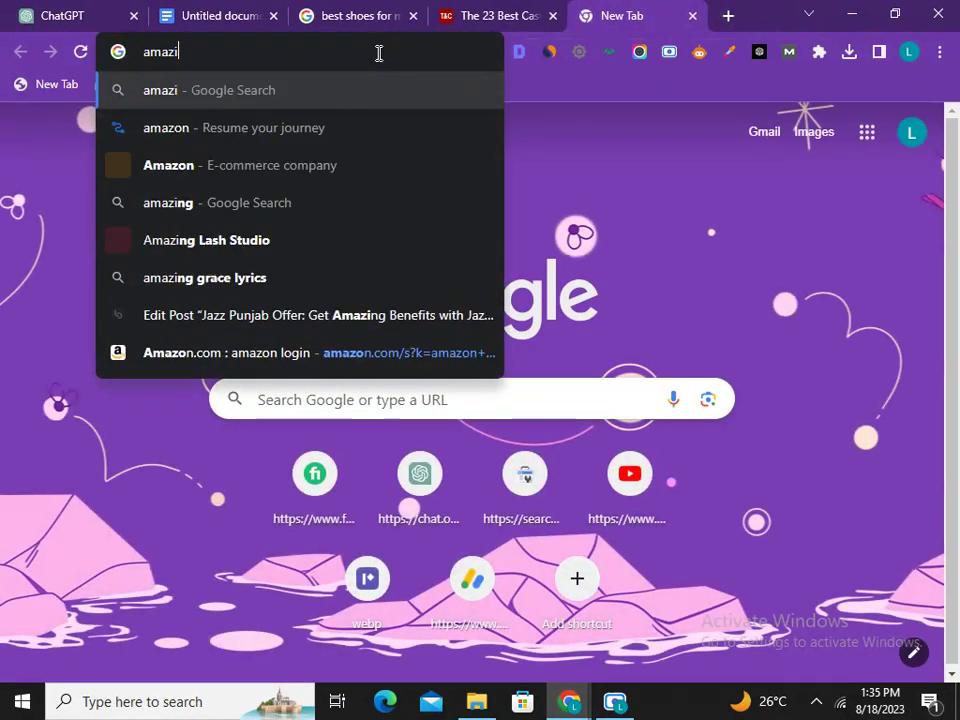
{"action": "key", "text": "BackSpace"}
{"action": "type", "text": "on"}
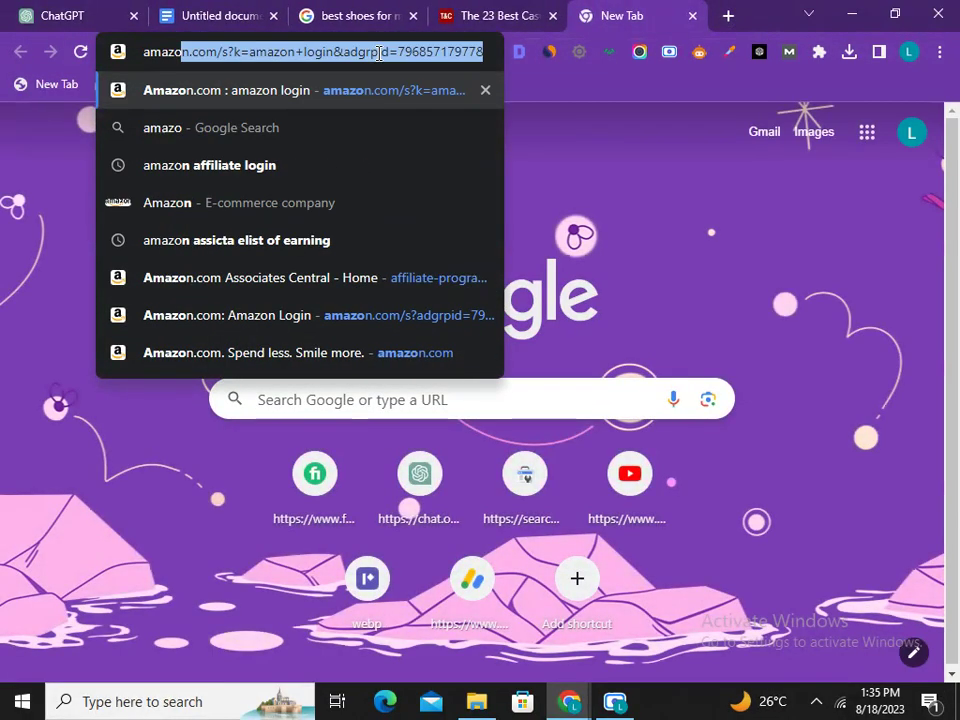
{"action": "left_click", "coordinate": [377, 100]}
Step: Search Amazon for "best shoes for men" using the keyword from the Google search
{"action": "left_click", "coordinate": [328, 10]}
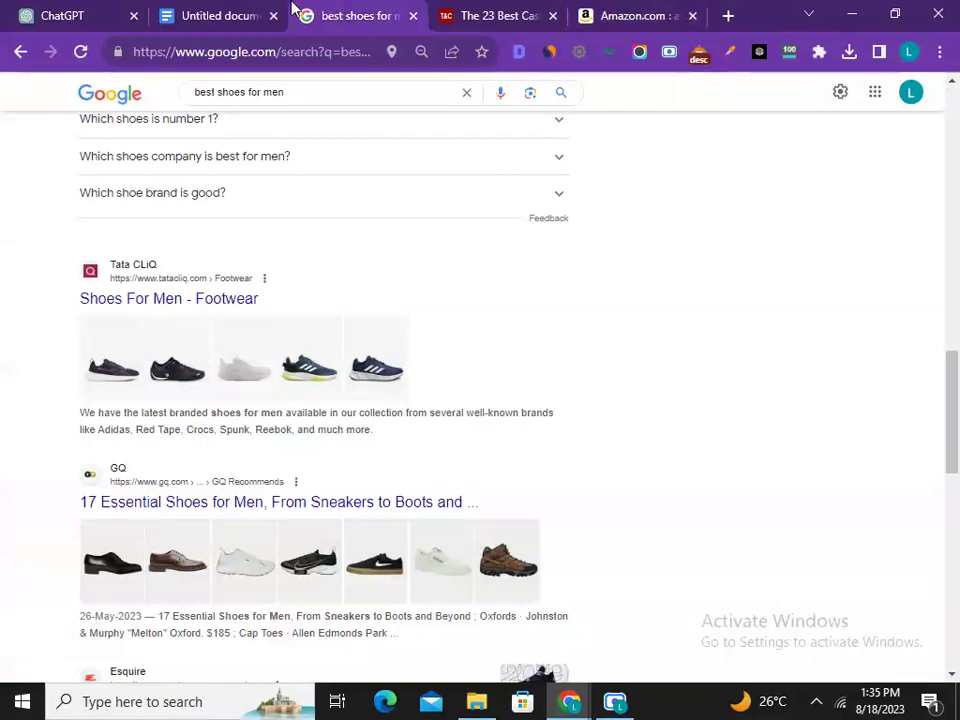
{"action": "left_click", "coordinate": [289, 92]}
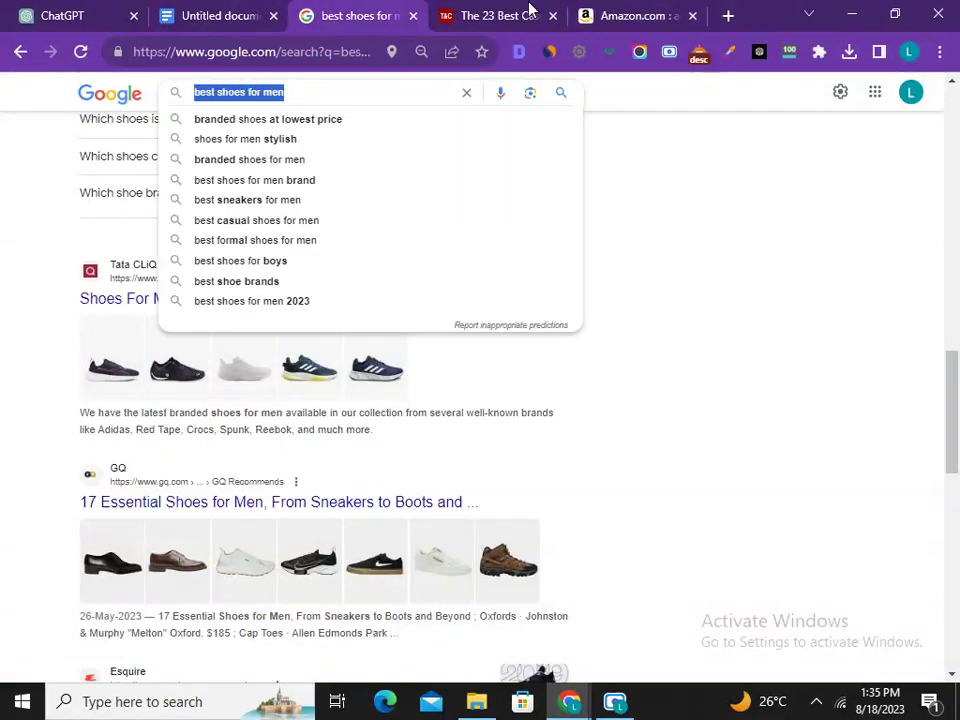
{"action": "left_click", "coordinate": [610, 15]}
{"action": "double_click", "coordinate": [563, 132]}
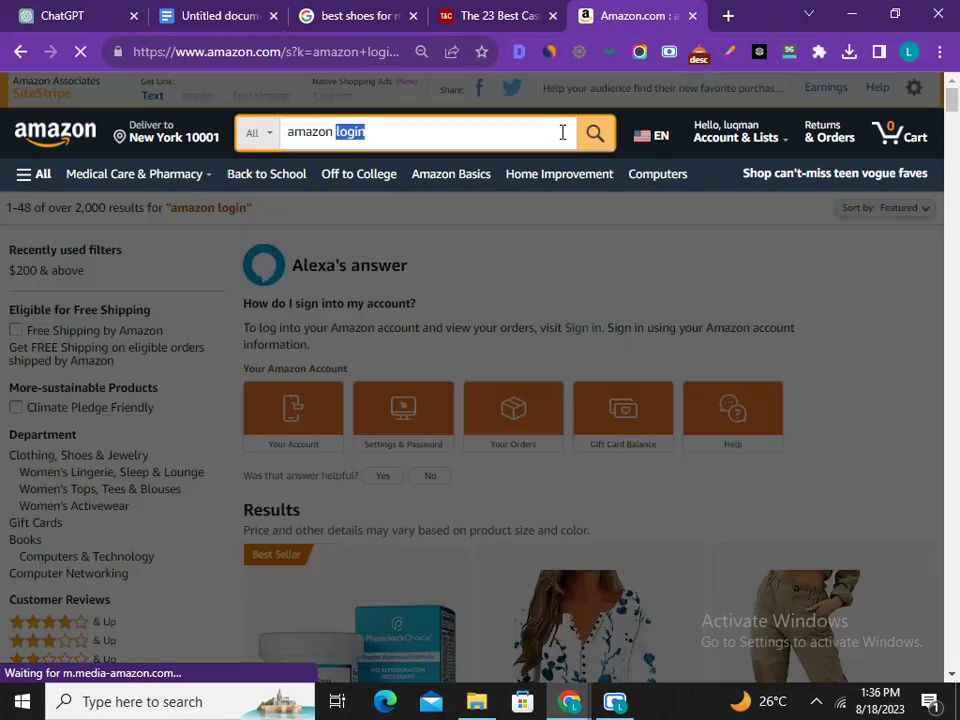
{"action": "key", "text": "ctrl+a"}
{"action": "key", "text": "ctrl+v"}
{"action": "left_click", "coordinate": [605, 144]}
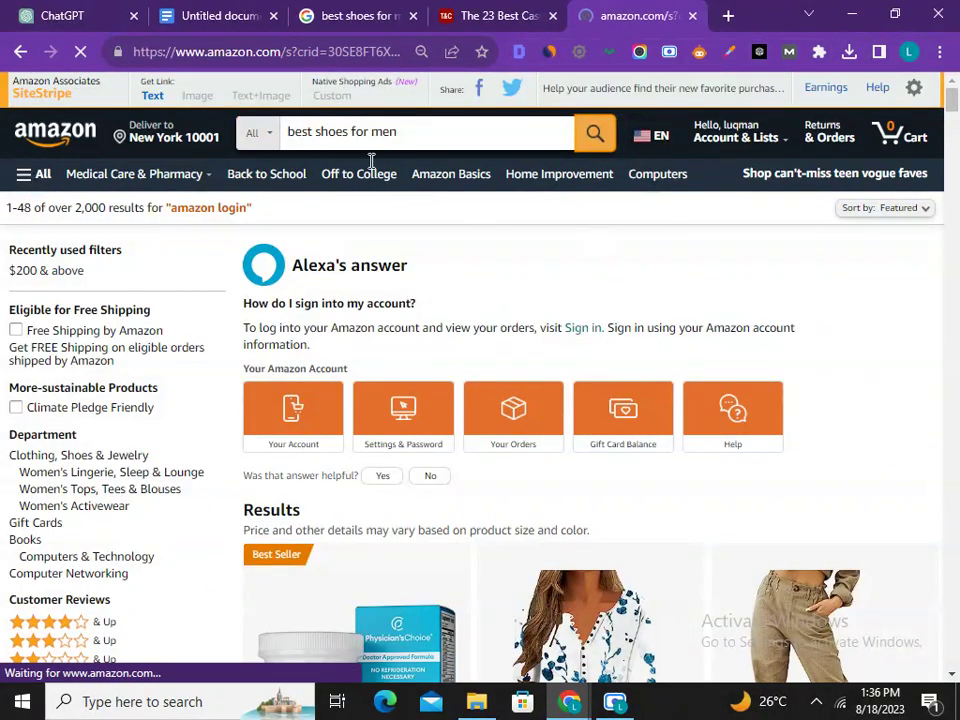
Step: Open the product page of the OLUKAI Nohea Moku Men's Shoes from the Amazon search results
{"action": "scroll", "coordinate": [445, 285], "scroll_direction": "down", "scroll_amount": 5}
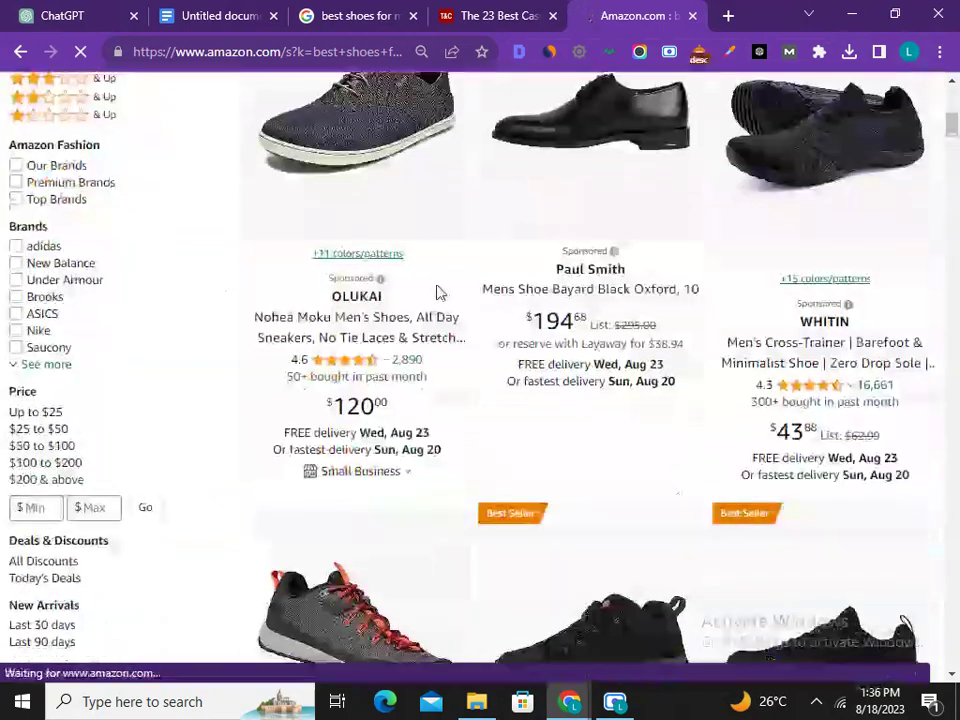
{"action": "double_click", "coordinate": [374, 347]}
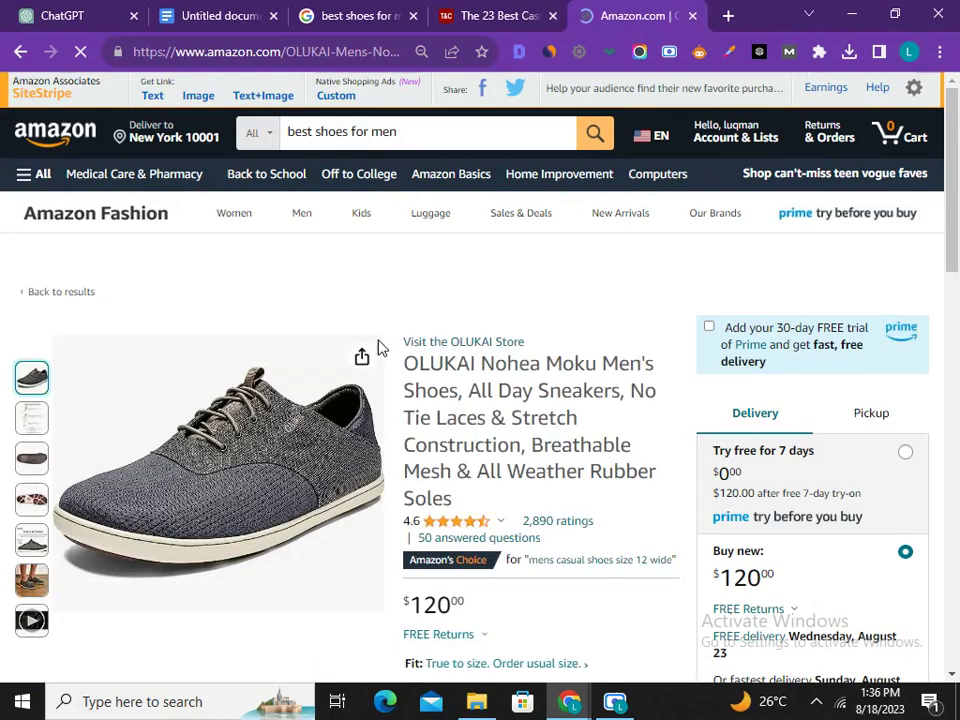
{"action": "scroll", "coordinate": [503, 463], "scroll_direction": "down", "scroll_amount": 2}
{"action": "scroll", "coordinate": [500, 458], "scroll_direction": "up", "scroll_amount": 2}
Step: Copy the full OLUKAI Nohea Moku product title into the Google Docs document below the last product name
{"action": "triple_click", "coordinate": [461, 418]}
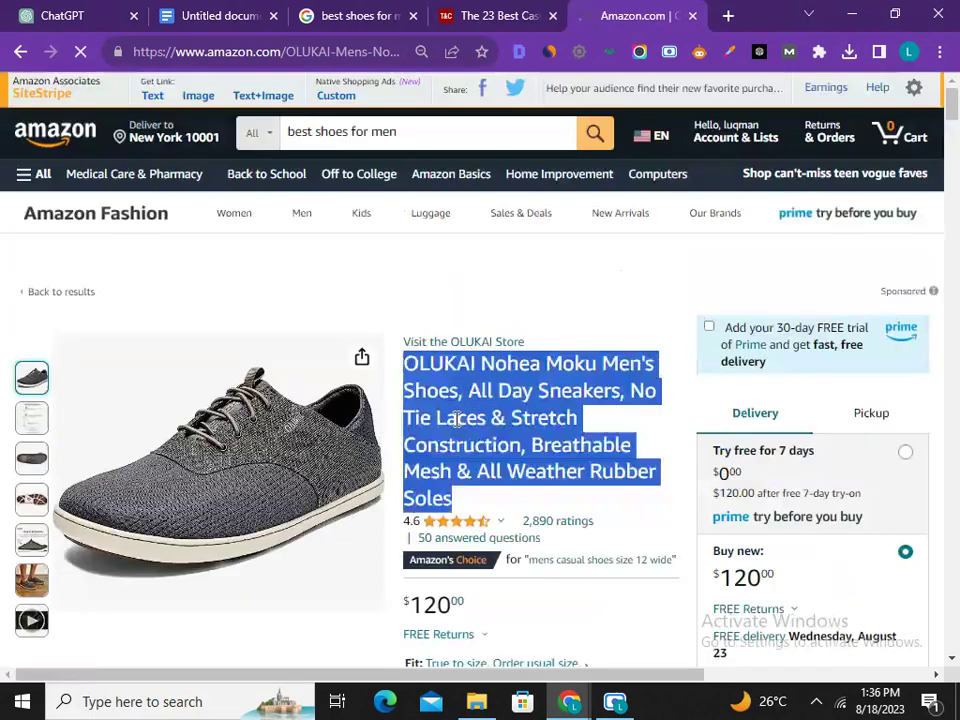
{"action": "right_click", "coordinate": [484, 428]}
{"action": "left_click", "coordinate": [505, 436]}
{"action": "left_click", "coordinate": [200, 16]}
{"action": "left_click", "coordinate": [371, 471]}
{"action": "key", "text": "ctrl+v"}
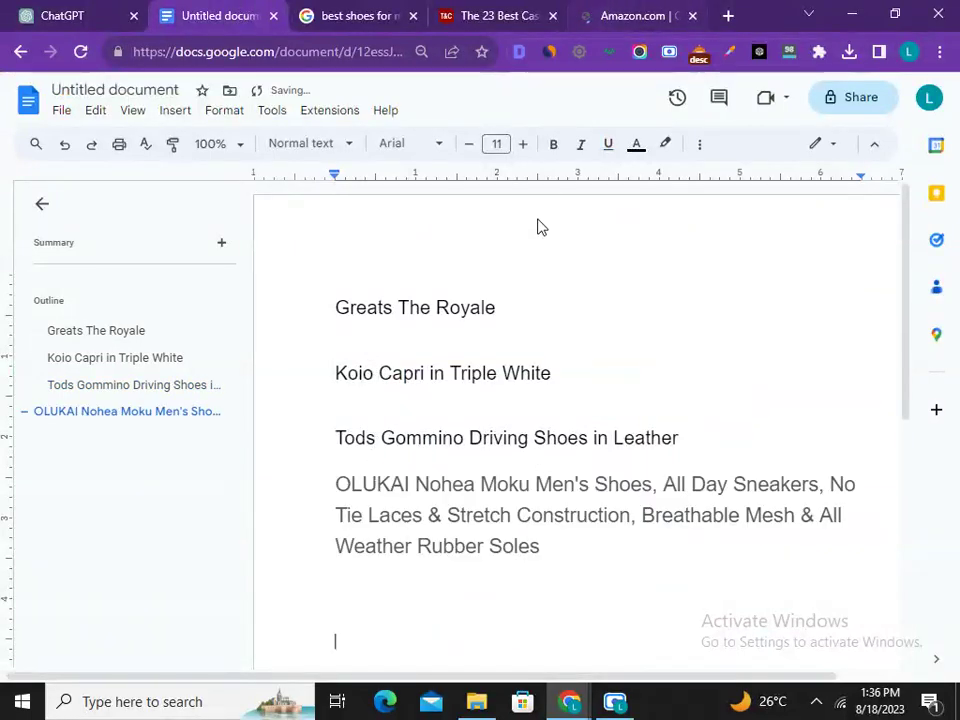
Step: Return to the Amazon search results and open the OLUKAI Nohea Moku and VILOCY Men's Mesh Dress Sneakers listings in new tabs
{"action": "left_click", "coordinate": [660, 14]}
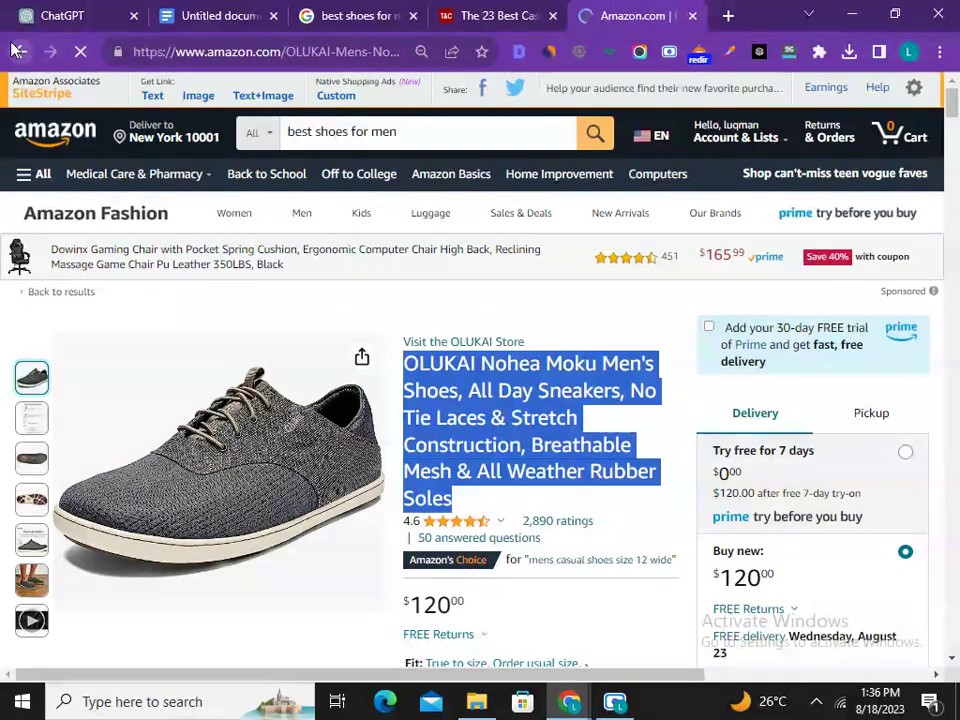
{"action": "scroll", "coordinate": [428, 321], "scroll_direction": "down", "scroll_amount": 1}
{"action": "scroll", "coordinate": [476, 285], "scroll_direction": "up", "scroll_amount": 1}
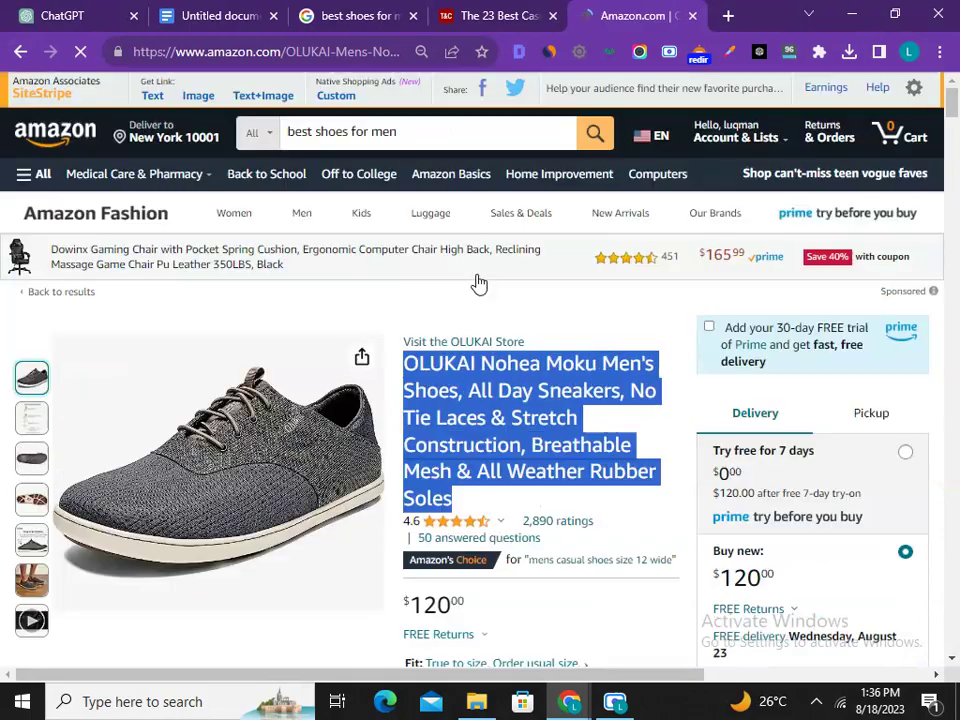
{"action": "key", "text": "alt+Left"}
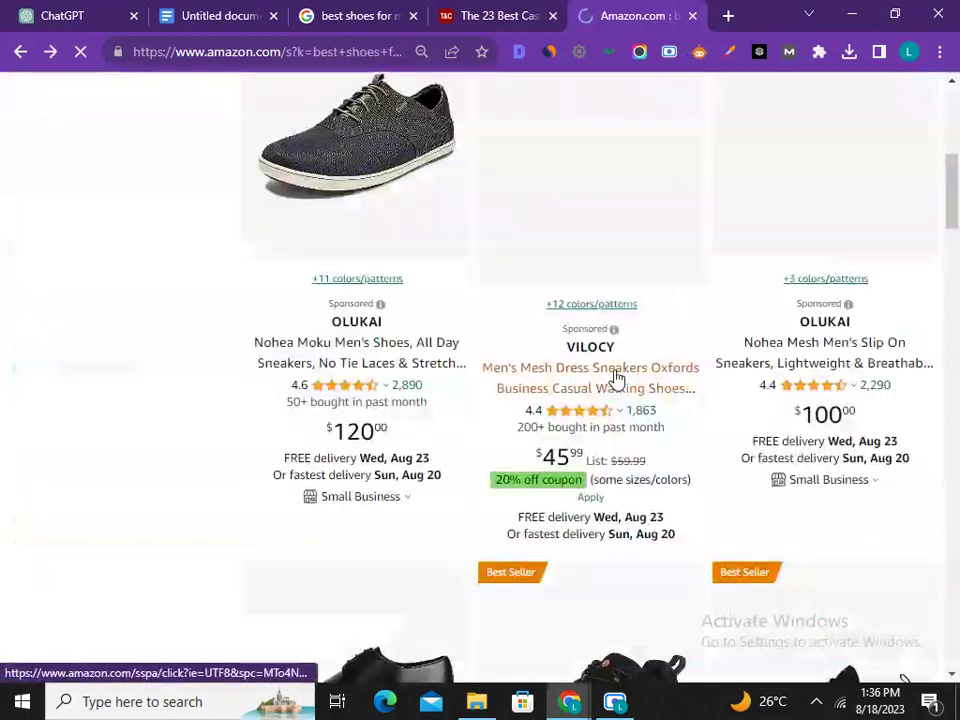
{"action": "scroll", "coordinate": [648, 315], "scroll_direction": "down", "scroll_amount": 3}
{"action": "scroll", "coordinate": [648, 315], "scroll_direction": "down", "scroll_amount": 5}
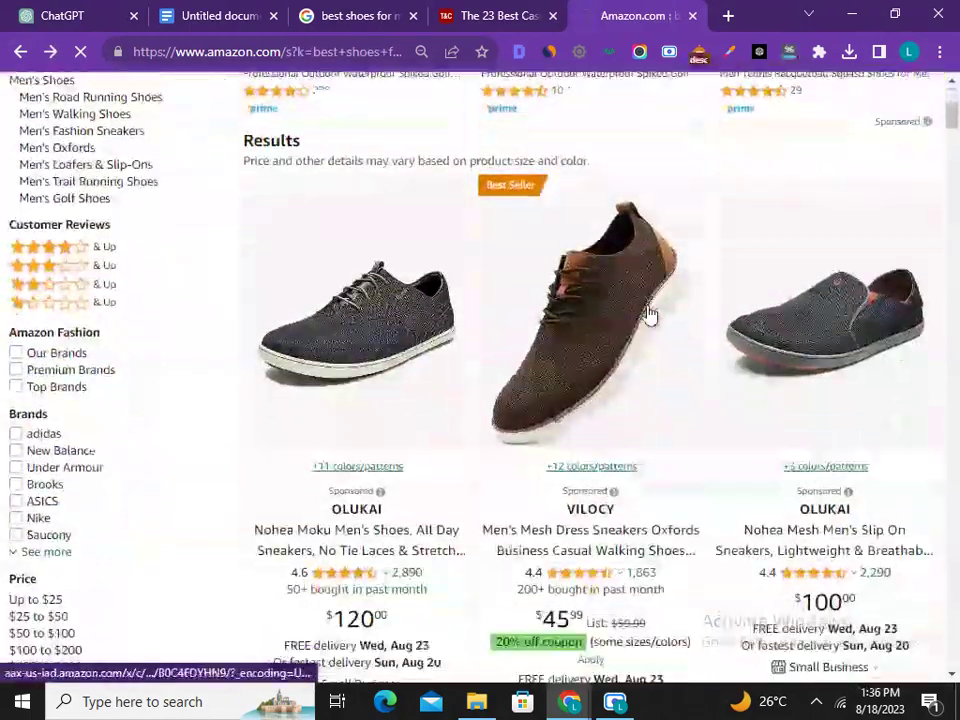
{"action": "middle_click", "coordinate": [333, 458]}
{"action": "right_click", "coordinate": [553, 447]}
{"action": "left_click", "coordinate": [580, 457]}
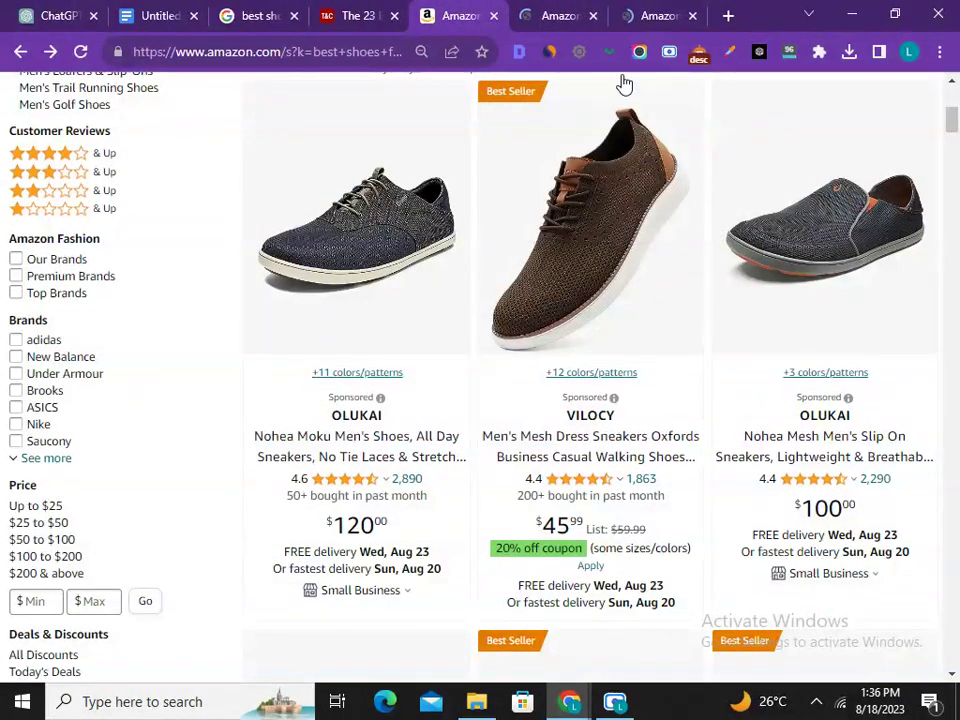
Step: Copy the full title of the VILOCY Men's Mesh Dress Sneakers from its Amazon page into the Google Docs document
{"action": "left_click", "coordinate": [583, 10]}
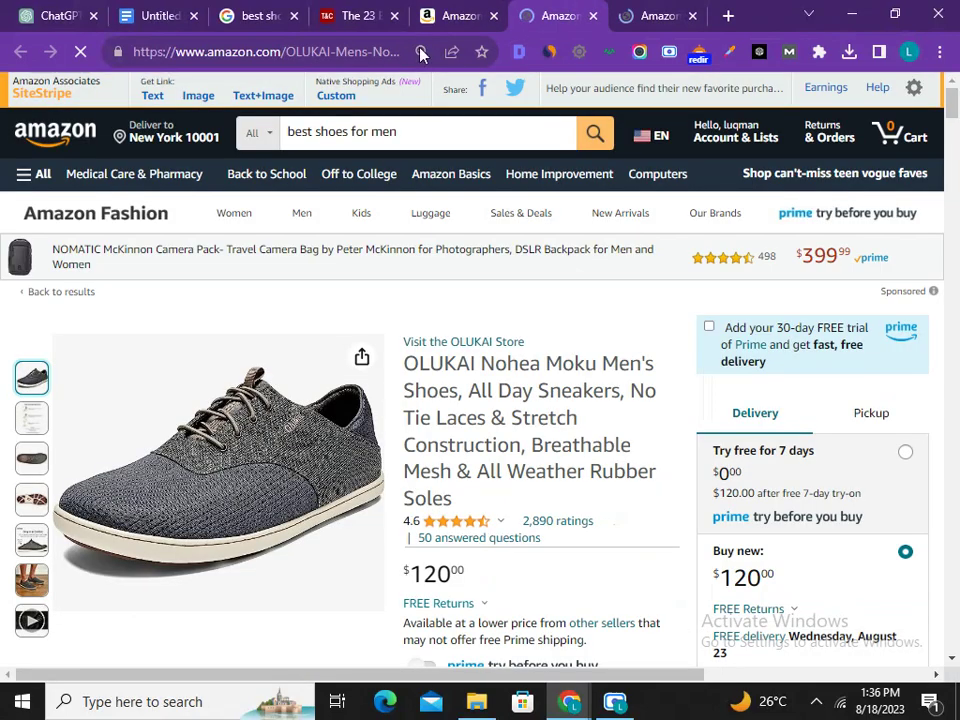
{"action": "triple_click", "coordinate": [508, 420]}
{"action": "left_click", "coordinate": [643, 10]}
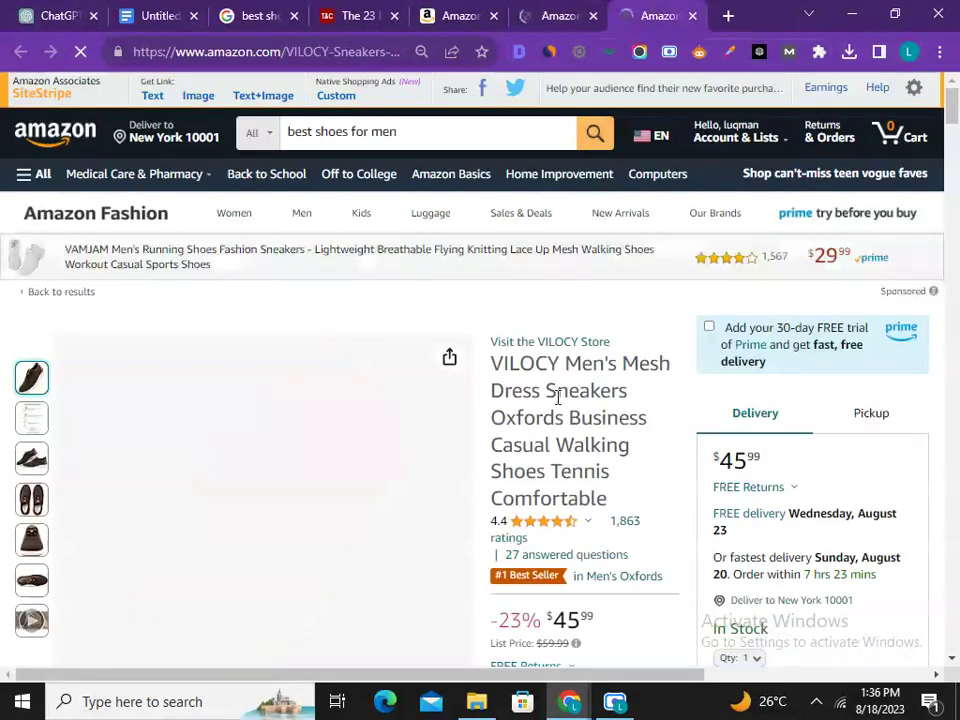
{"action": "triple_click", "coordinate": [558, 395]}
{"action": "right_click", "coordinate": [558, 397]}
{"action": "left_click", "coordinate": [555, 411]}
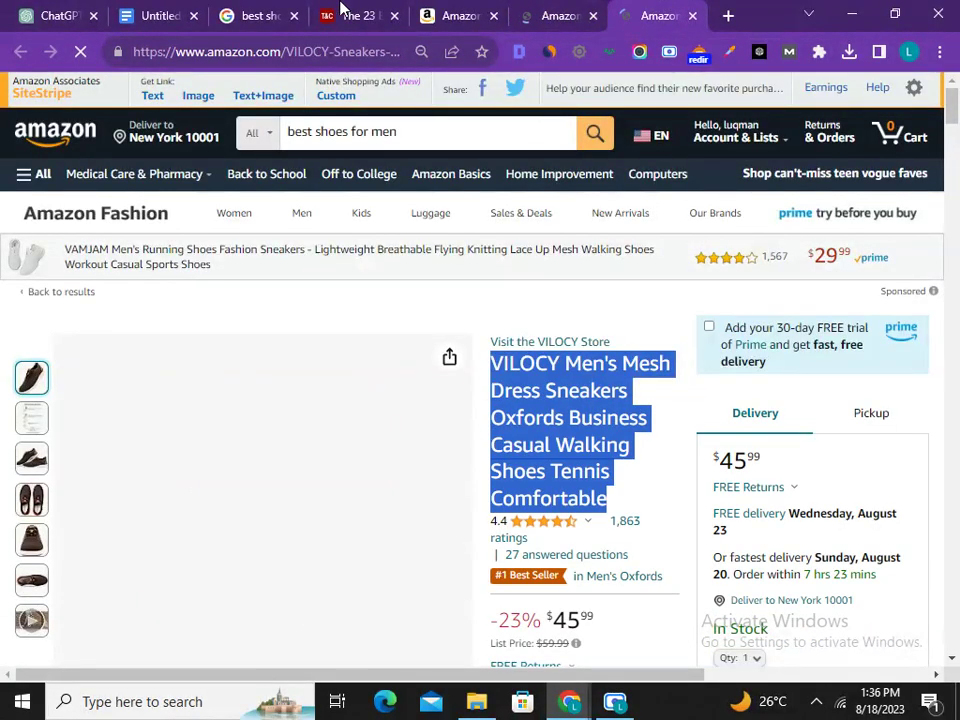
{"action": "left_click", "coordinate": [160, 15]}
{"action": "key", "text": "ctrl+v"}
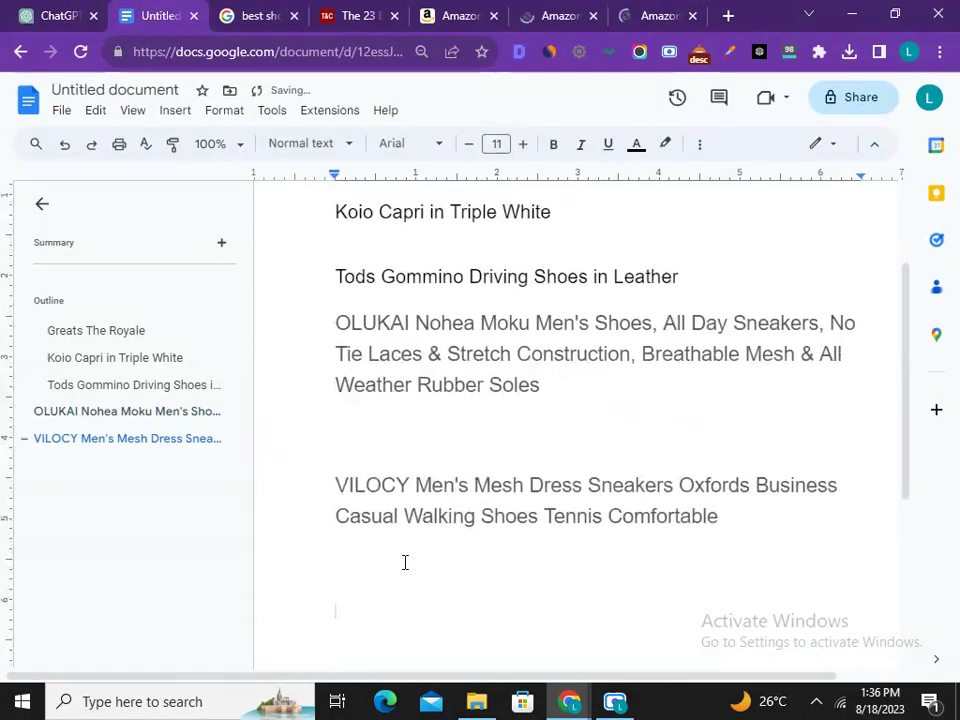
{"action": "scroll", "coordinate": [383, 577], "scroll_direction": "up", "scroll_amount": 3}
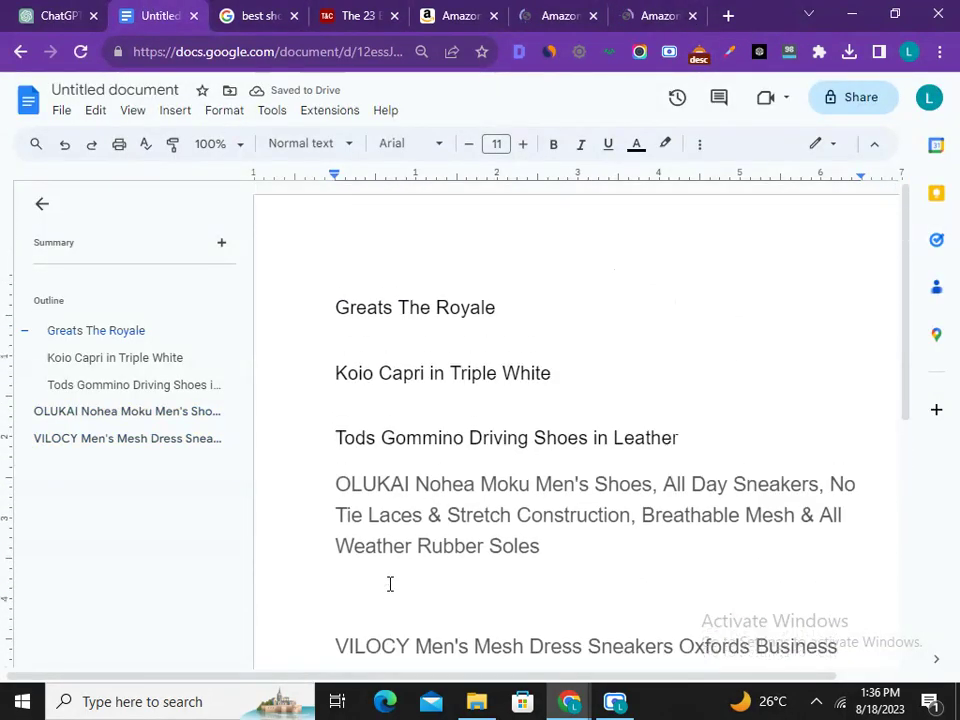
Step: In ChatGPT, extend the prompt with "-----please write me a product rebiew intro and make sure you write it as you use this product" and send it
{"action": "left_click", "coordinate": [70, 15]}
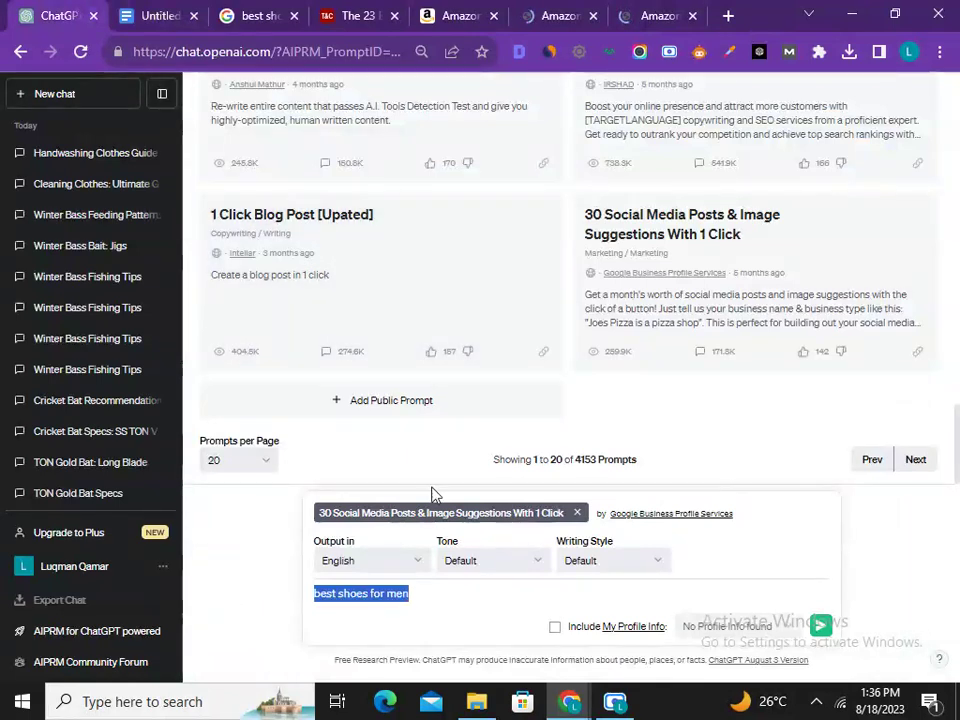
{"action": "double_click", "coordinate": [397, 594]}
{"action": "left_click", "coordinate": [397, 594]}
{"action": "left_click", "coordinate": [450, 600]}
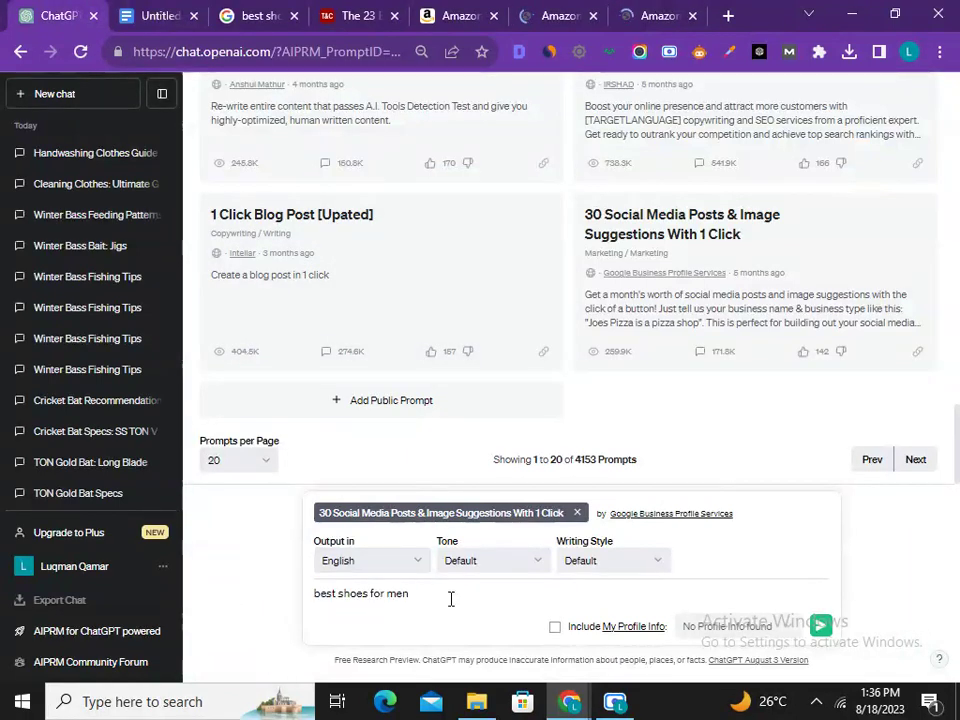
{"action": "type", "text": "-----"}
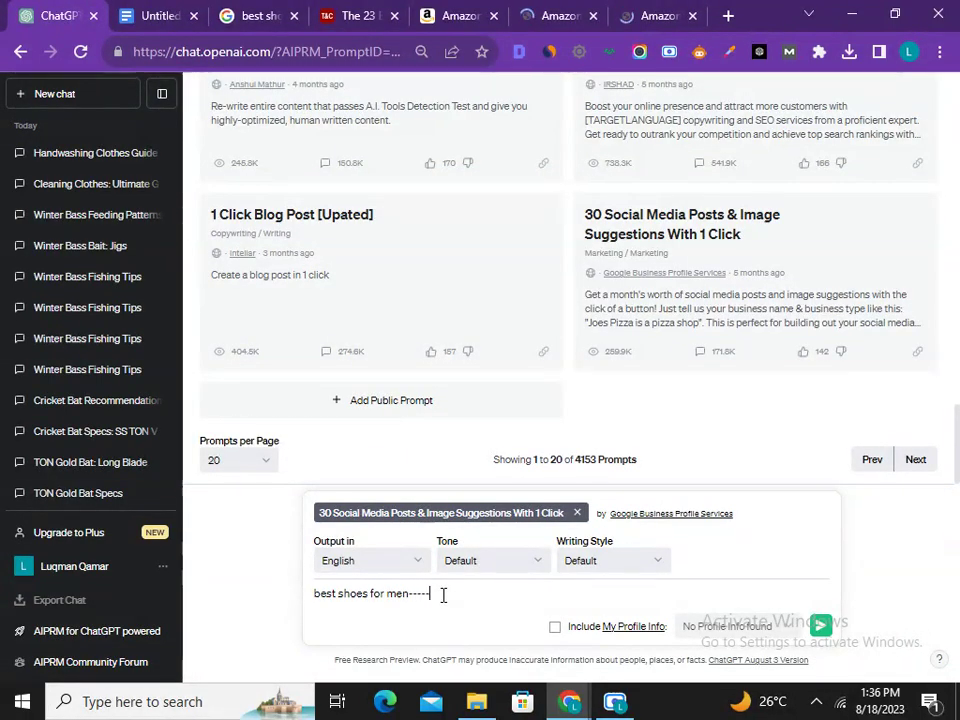
{"action": "type", "text": "please write me"}
{"action": "type", "text": "a"}
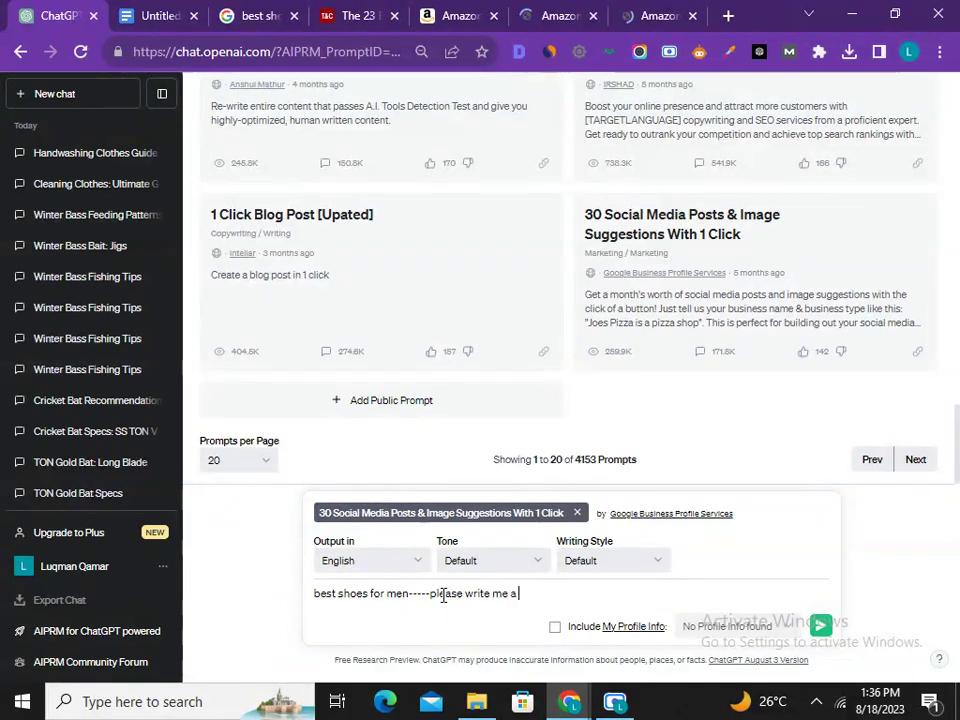
{"action": "type", "text": " product"}
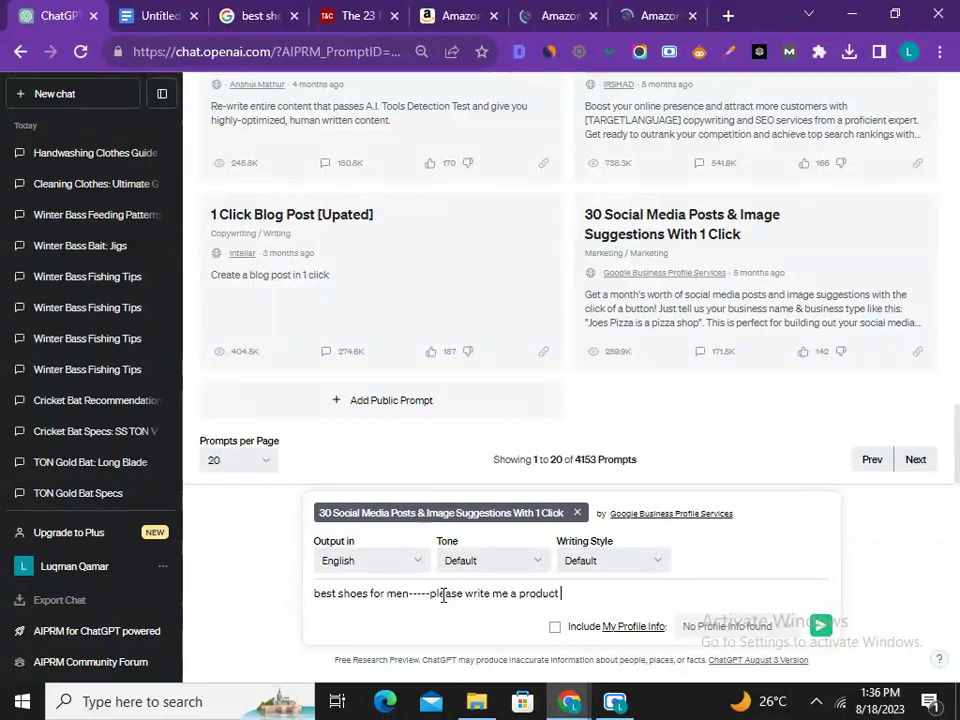
{"action": "type", "text": " rebiew into"}
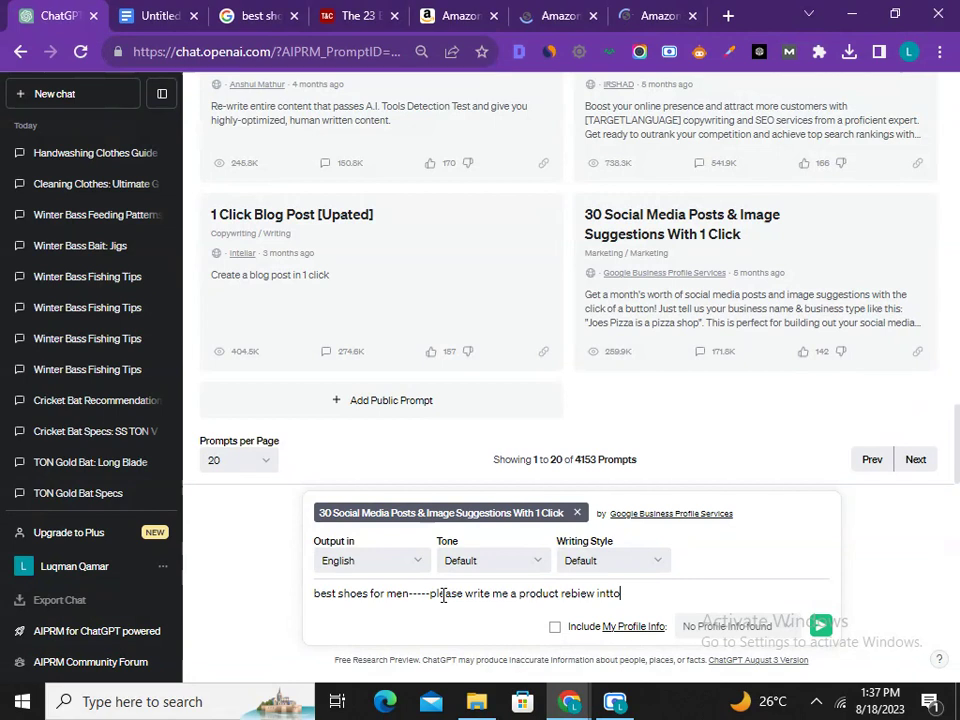
{"action": "type", "text": "ro and"}
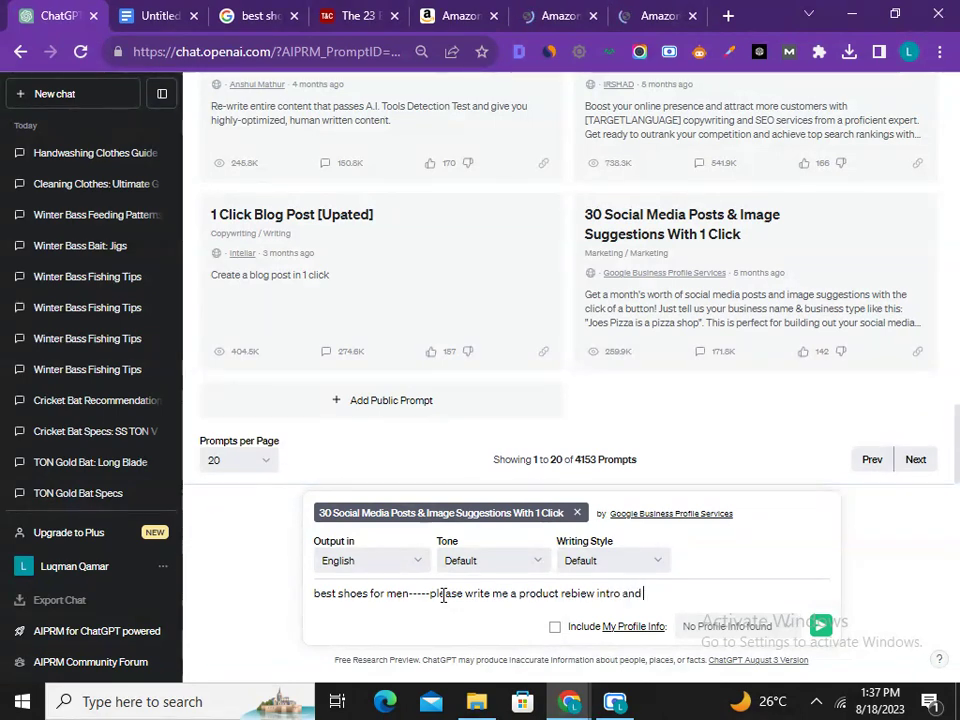
{"action": "type", "text": " make sure you wri"}
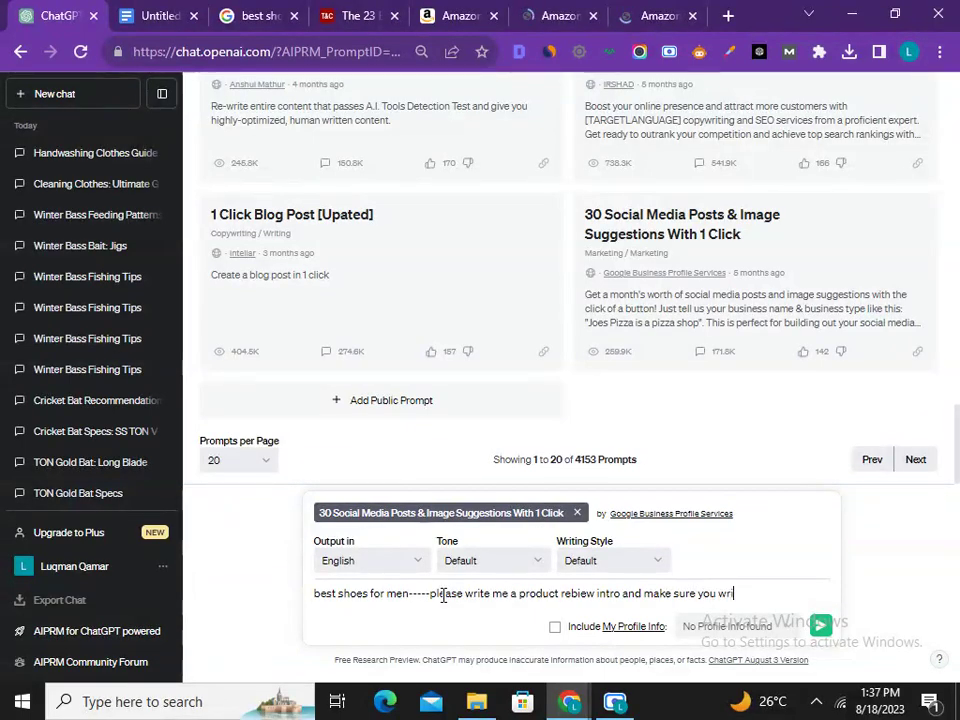
{"action": "type", "text": "te it as y"}
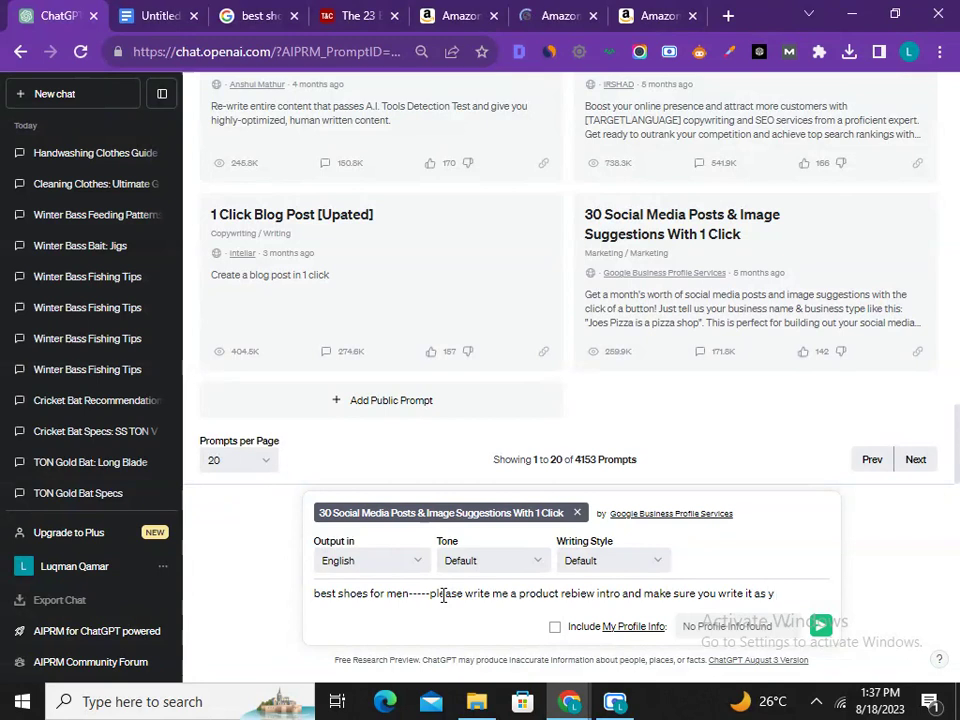
{"action": "type", "text": "ou use this product"}
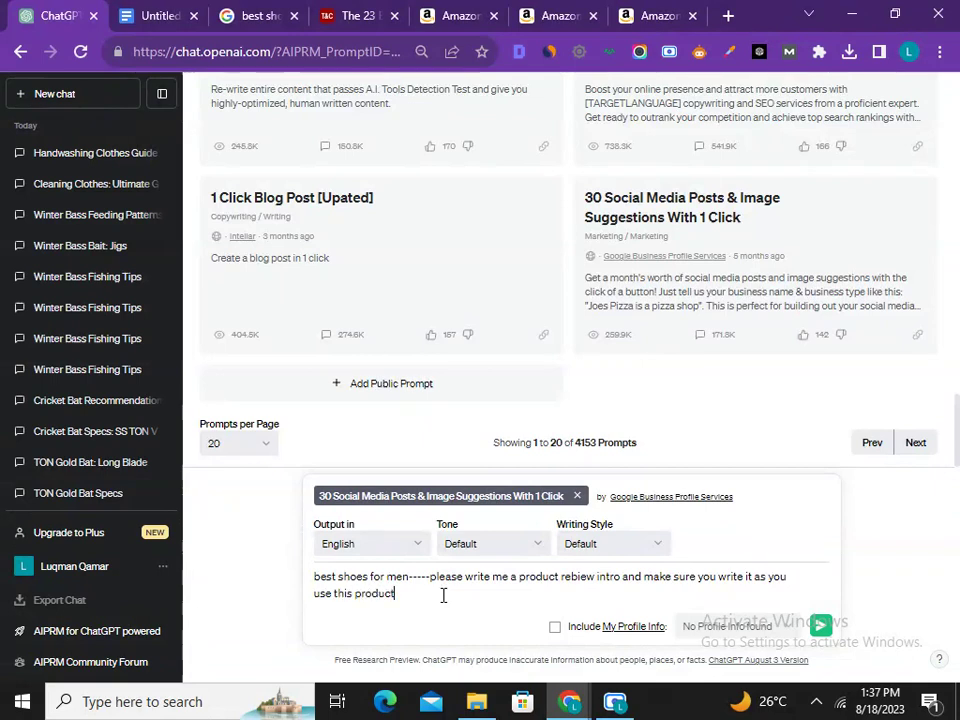
{"action": "key", "text": "Return"}
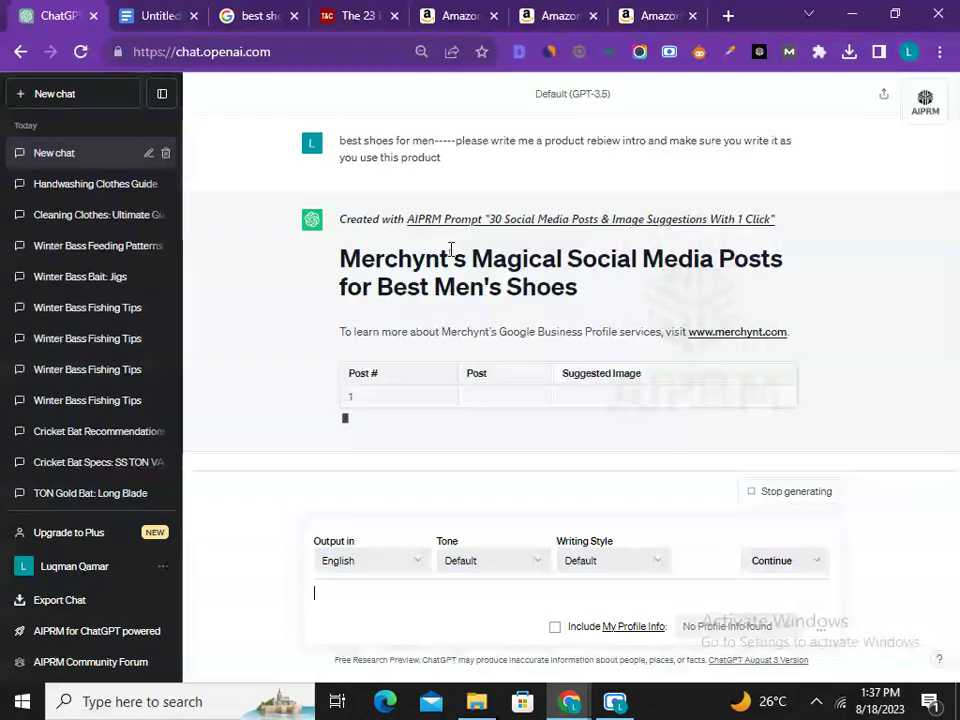
Step: Copy the sent prompt and submit it in a new ChatGPT chat without an AIPRM template
{"action": "triple_click", "coordinate": [401, 130]}
{"action": "key", "text": "ctrl+c"}
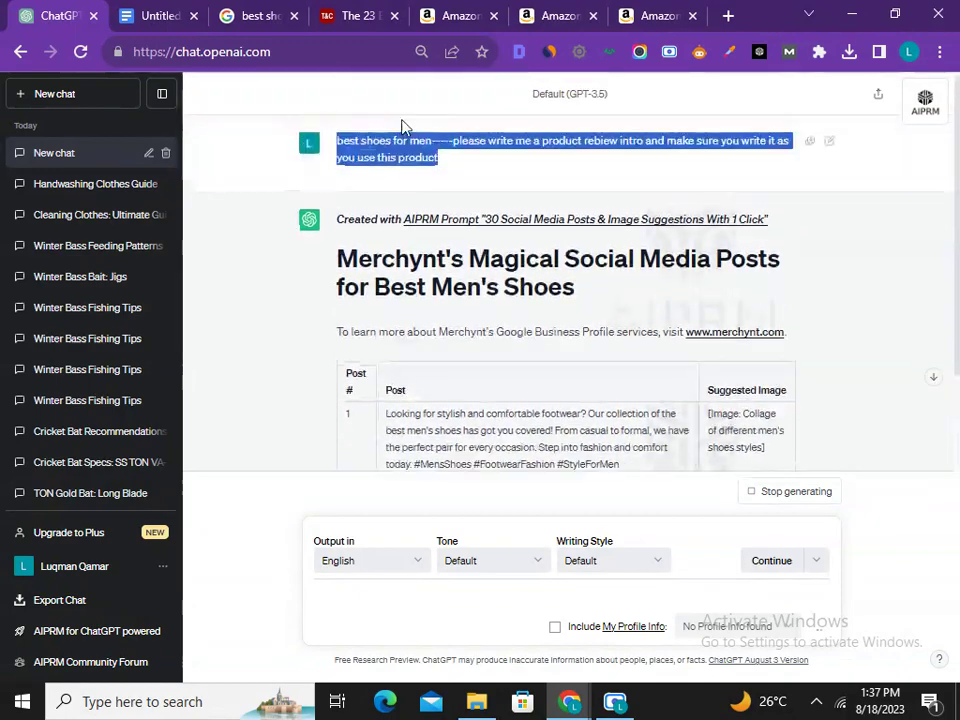
{"action": "left_click", "coordinate": [88, 94]}
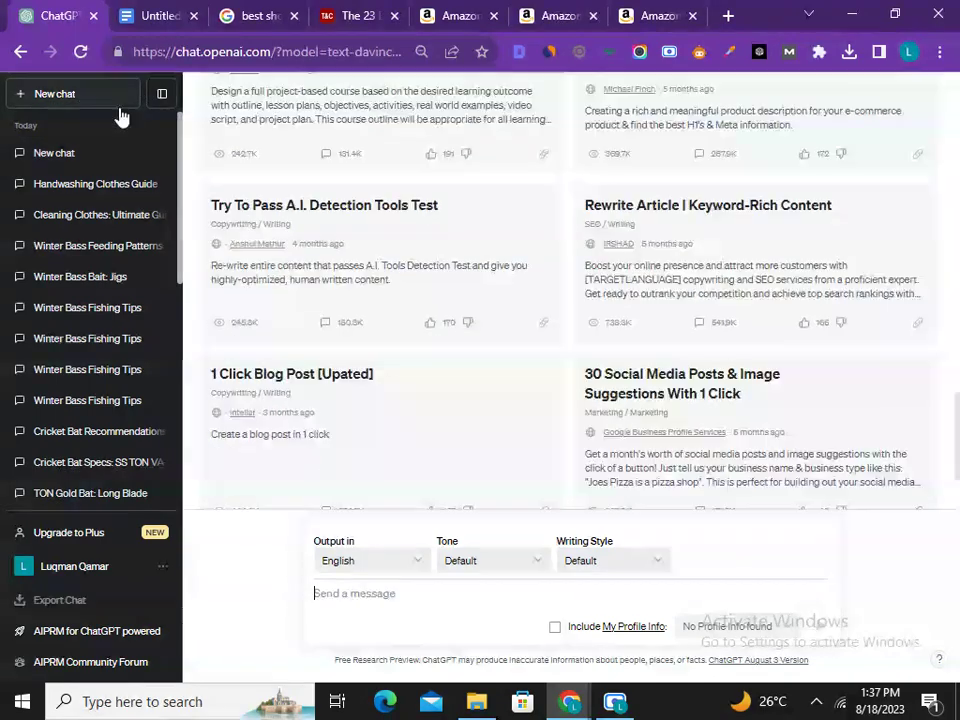
{"action": "scroll", "coordinate": [300, 350], "scroll_direction": "down", "scroll_amount": 3}
{"action": "left_click", "coordinate": [384, 600]}
{"action": "key", "text": "ctrl+v"}
{"action": "key", "text": "BackSpace"}
{"action": "key", "text": "BackSpace"}
{"action": "key", "text": "BackSpace"}
{"action": "key", "text": "Return"}
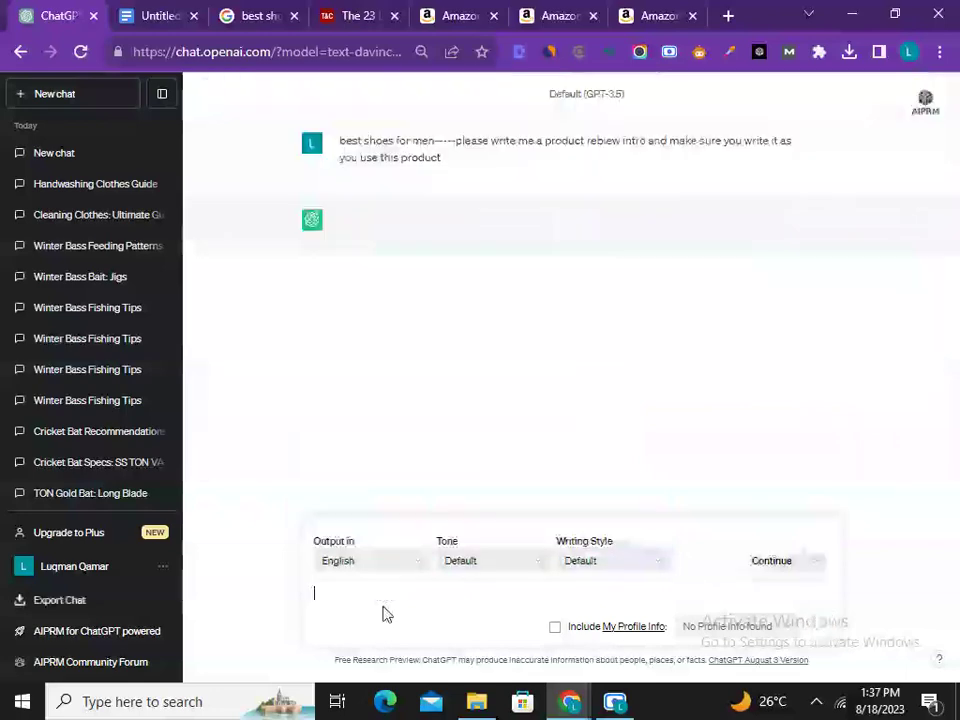
Step: Try to submit the copied prompt in another new chat and reload the ChatGPT page
{"action": "left_click", "coordinate": [85, 94]}
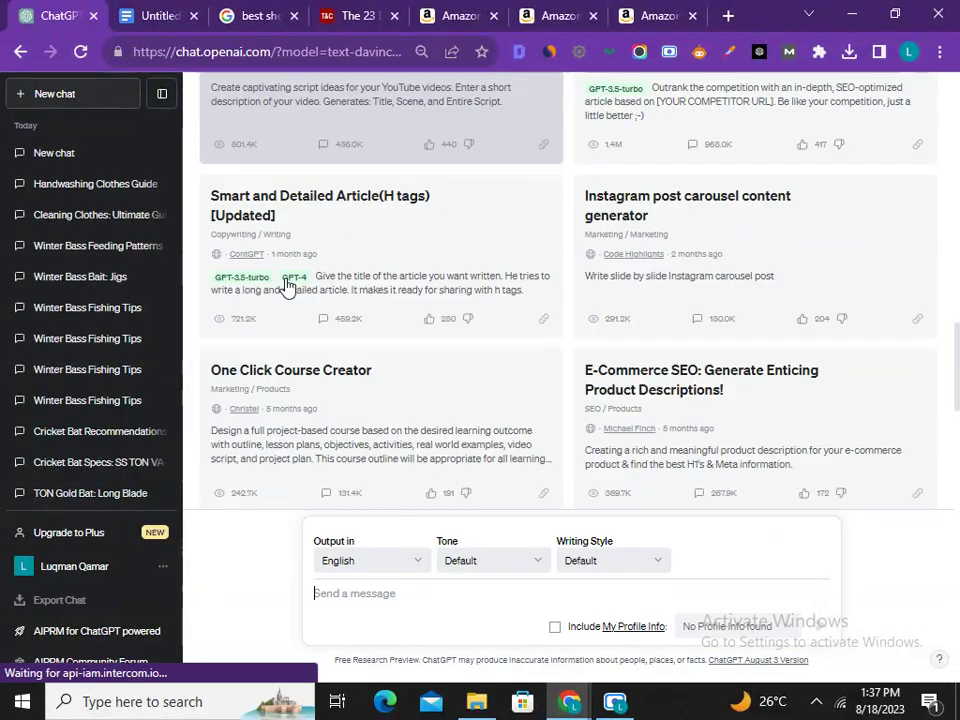
{"action": "key", "text": "ctrl+v"}
{"action": "key", "text": "Return"}
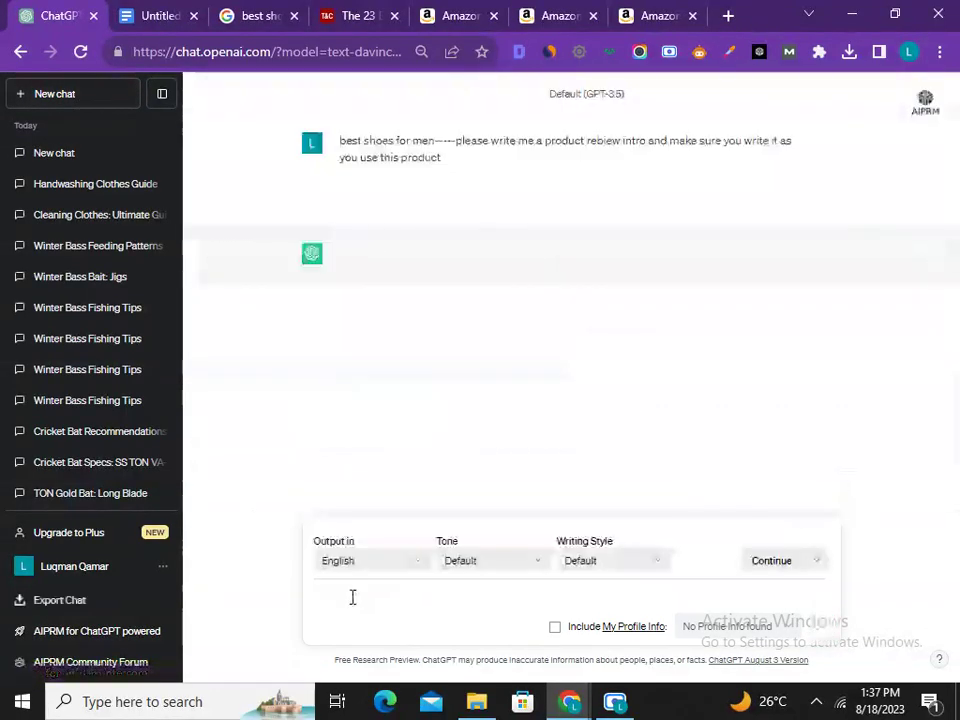
{"action": "left_click", "coordinate": [80, 52]}
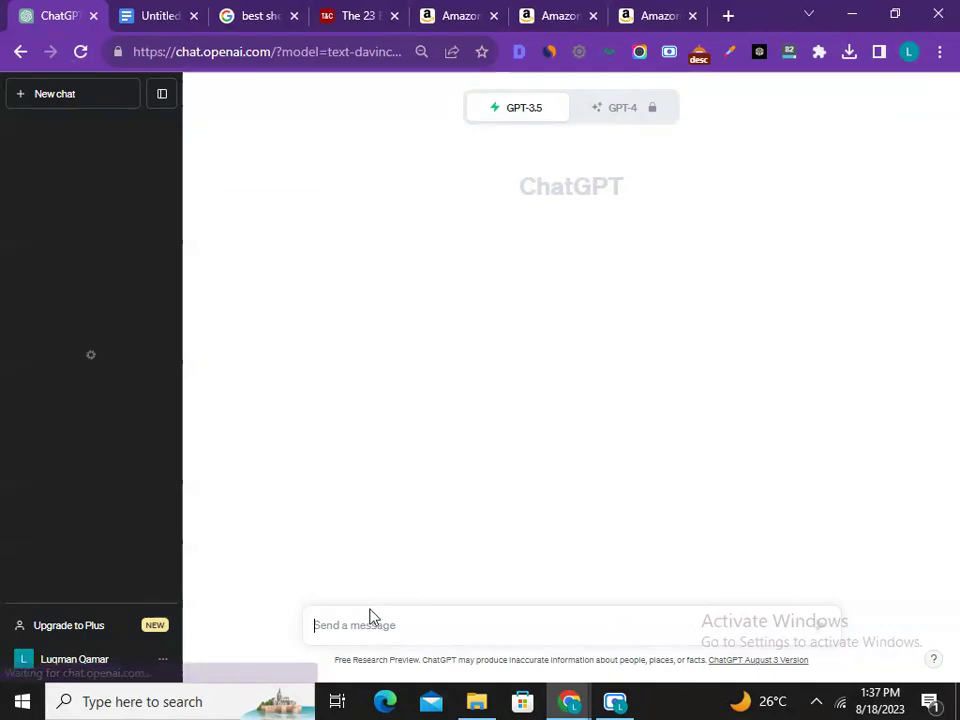
Step: Try to submit the copied "best shoes for men" review intro prompt in the reloaded ChatGPT page
{"action": "left_click", "coordinate": [370, 620]}
{"action": "key", "text": "ctrl+v"}
{"action": "scroll", "coordinate": [370, 625], "scroll_direction": "down", "scroll_amount": 5}
{"action": "key", "text": "Return"}
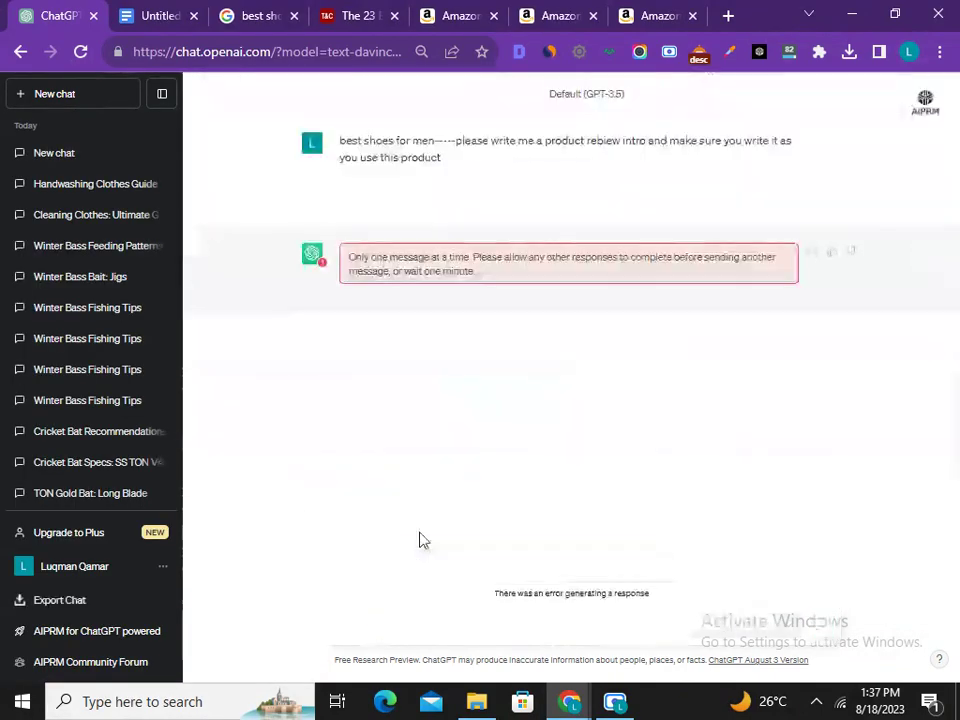
{"action": "left_click_drag", "start_coordinate": [437, 257], "coordinate": [745, 257]}
{"action": "left_click", "coordinate": [438, 258]}
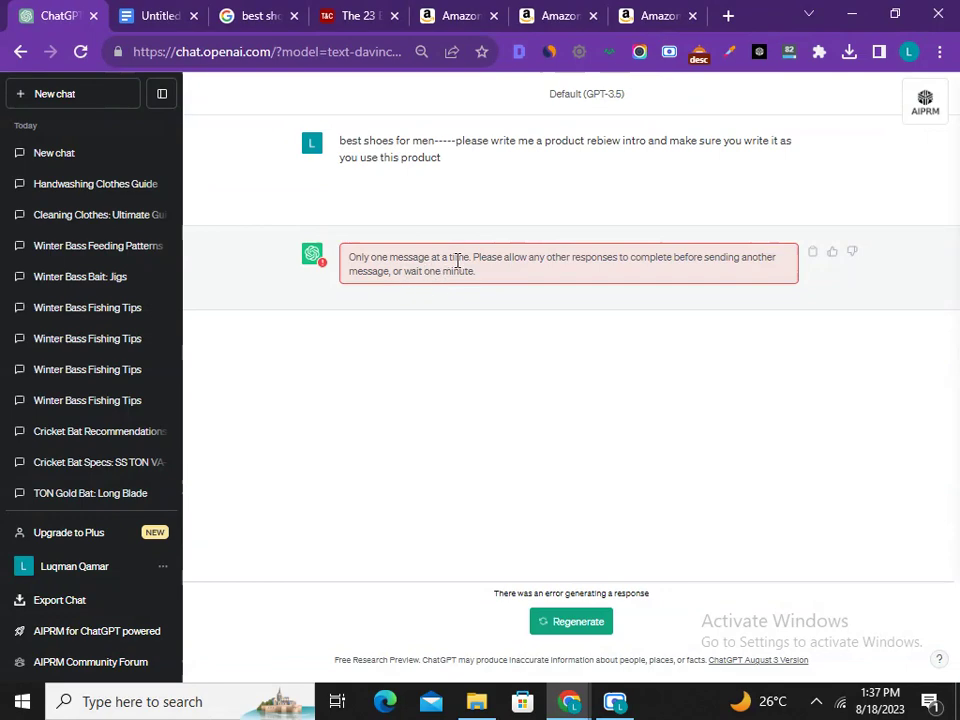
Step: Submit the copied "best shoes for men" product review intro prompt in a new ChatGPT chat
{"action": "left_click", "coordinate": [67, 94]}
{"action": "left_click", "coordinate": [340, 585]}
{"action": "key", "text": "ctrl+v"}
{"action": "key", "text": "Return"}
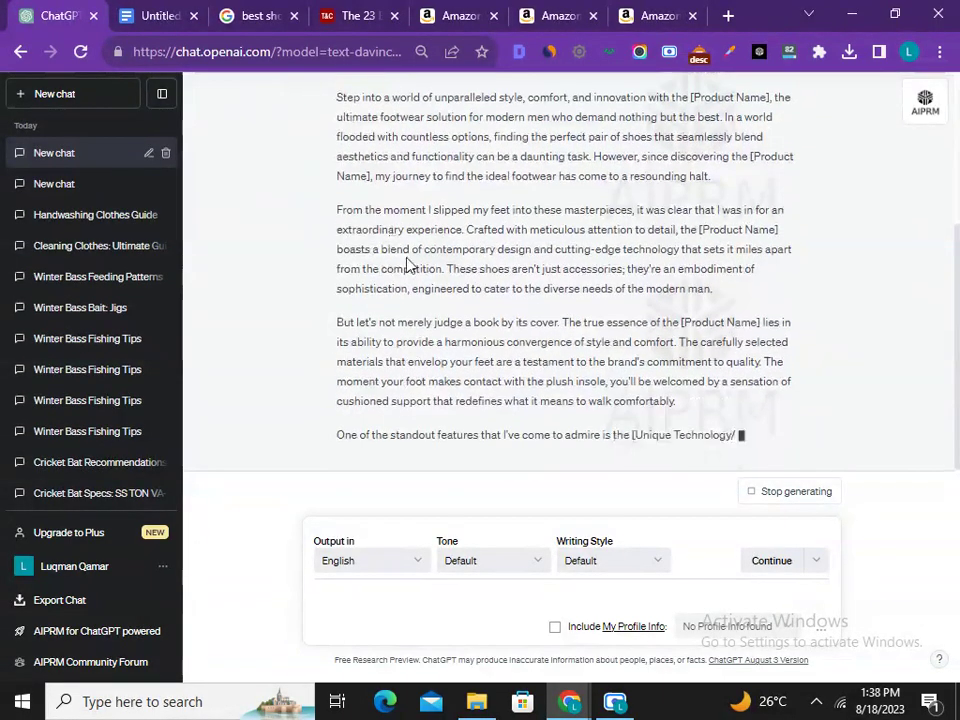
Step: Copy the first introduction paragraph of ChatGPT's answer into the Google Docs product list, below the VILOCY title
{"action": "scroll", "coordinate": [407, 272], "scroll_direction": "up", "scroll_amount": 3}
{"action": "left_click_drag", "start_coordinate": [337, 289], "coordinate": [516, 300]}
{"action": "left_click", "coordinate": [549, 285]}
{"action": "scroll", "coordinate": [460, 280], "scroll_direction": "up", "scroll_amount": 3}
{"action": "double_click", "coordinate": [426, 230]}
{"action": "left_click", "coordinate": [426, 230]}
{"action": "right_click", "coordinate": [406, 240]}
{"action": "left_click", "coordinate": [451, 250]}
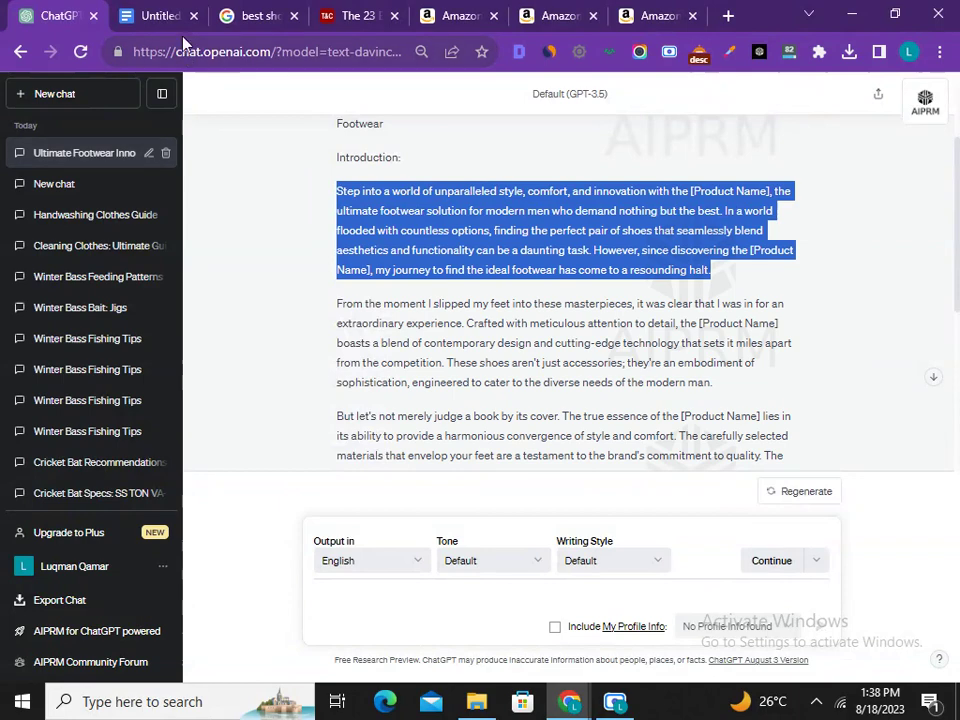
{"action": "left_click", "coordinate": [140, 16]}
{"action": "scroll", "coordinate": [437, 403], "scroll_direction": "down", "scroll_amount": 5}
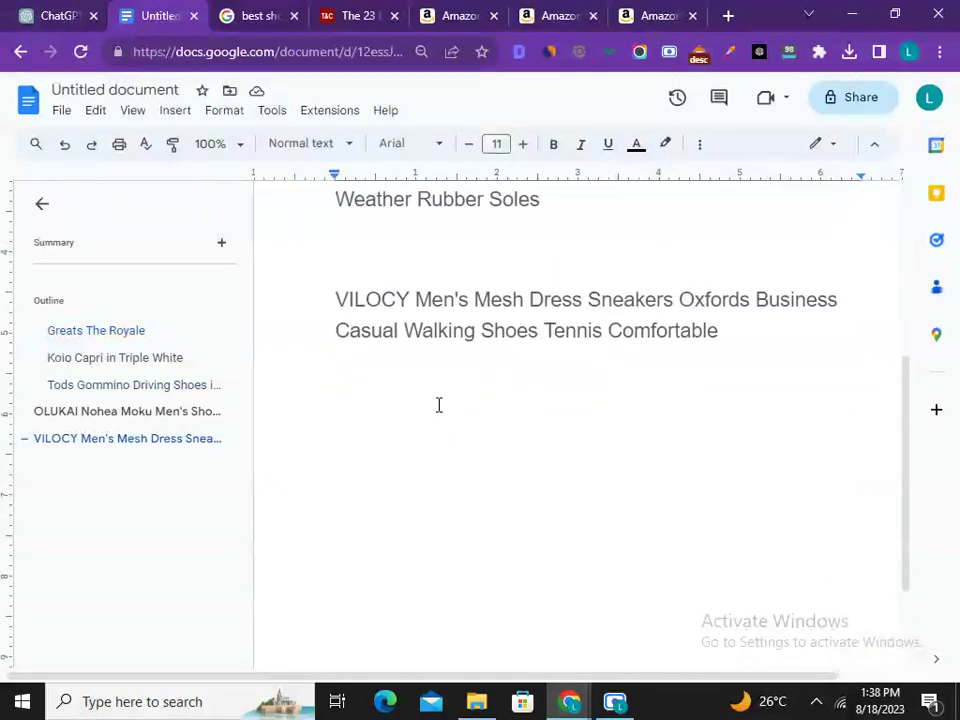
{"action": "scroll", "coordinate": [392, 467], "scroll_direction": "up", "scroll_amount": 1}
{"action": "key", "text": "ctrl+v"}
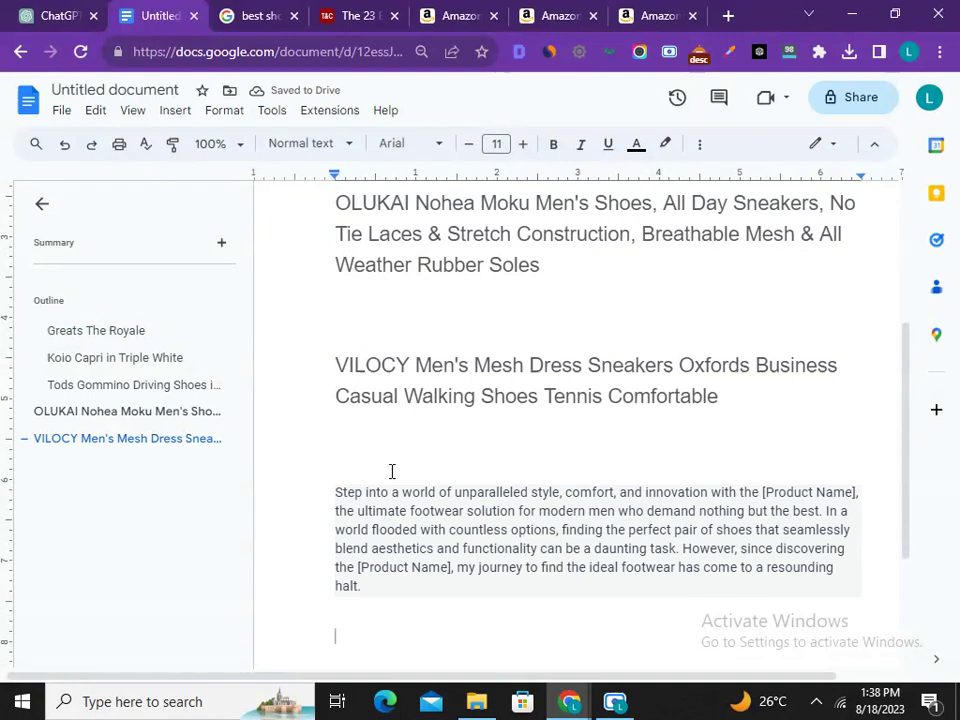
{"action": "scroll", "coordinate": [392, 471], "scroll_direction": "up", "scroll_amount": 3}
{"action": "double_click", "coordinate": [408, 373]}
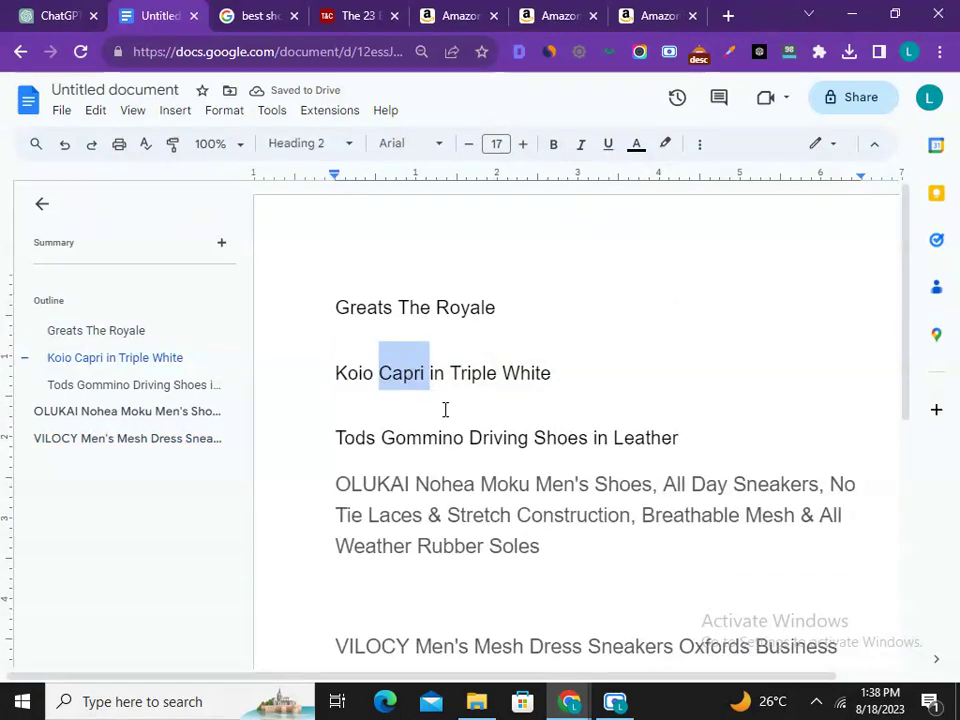
{"action": "scroll", "coordinate": [433, 390], "scroll_direction": "down", "scroll_amount": 4}
{"action": "triple_click", "coordinate": [385, 416]}
{"action": "left_click", "coordinate": [385, 416]}
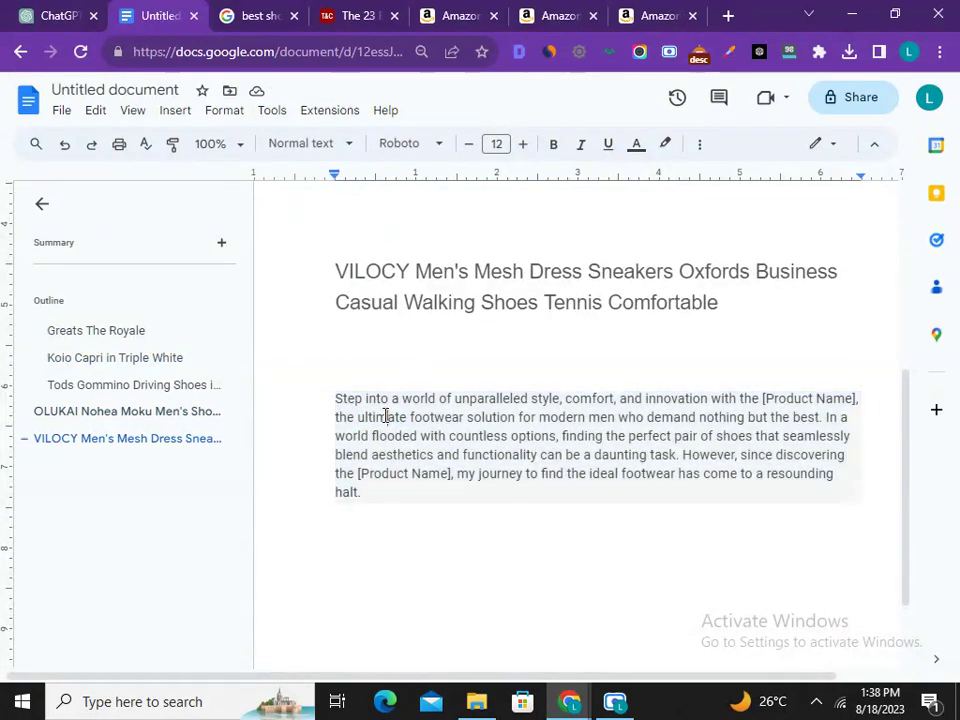
Step: Create a new blank Google Docs document and switch to it
{"action": "left_click", "coordinate": [66, 112]}
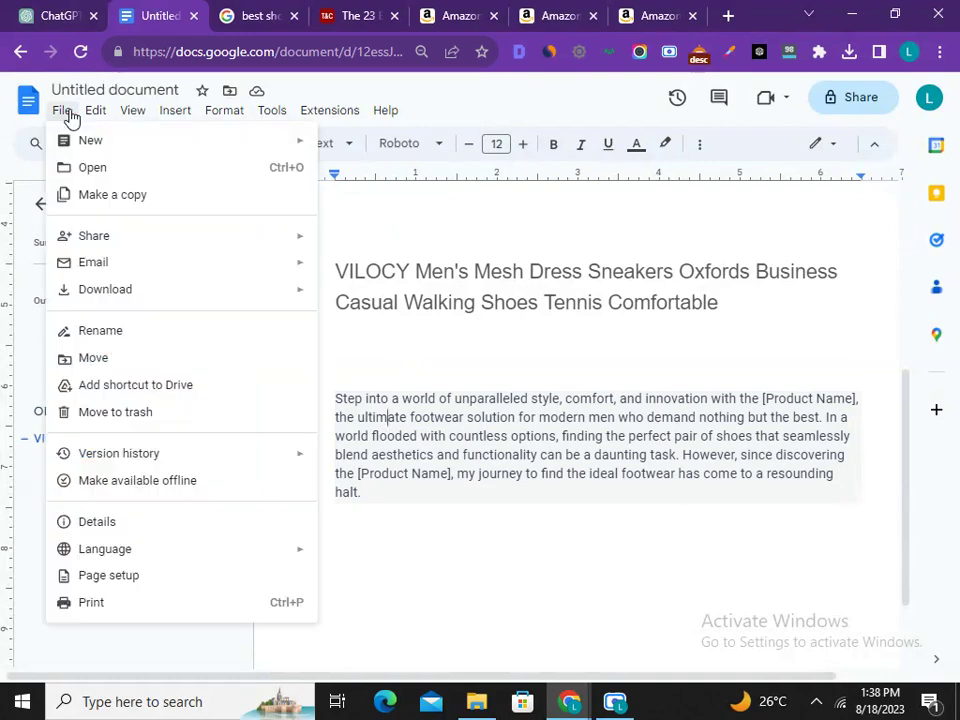
{"action": "mouse_move", "coordinate": [96, 145]}
{"action": "left_click", "coordinate": [364, 147]}
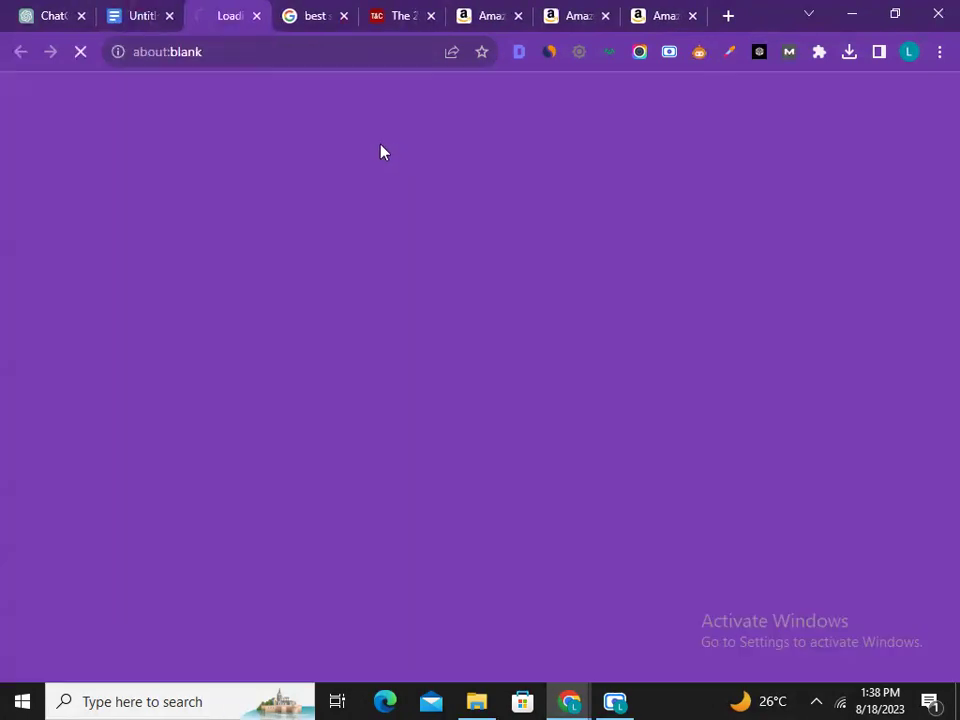
{"action": "left_click", "coordinate": [141, 15]}
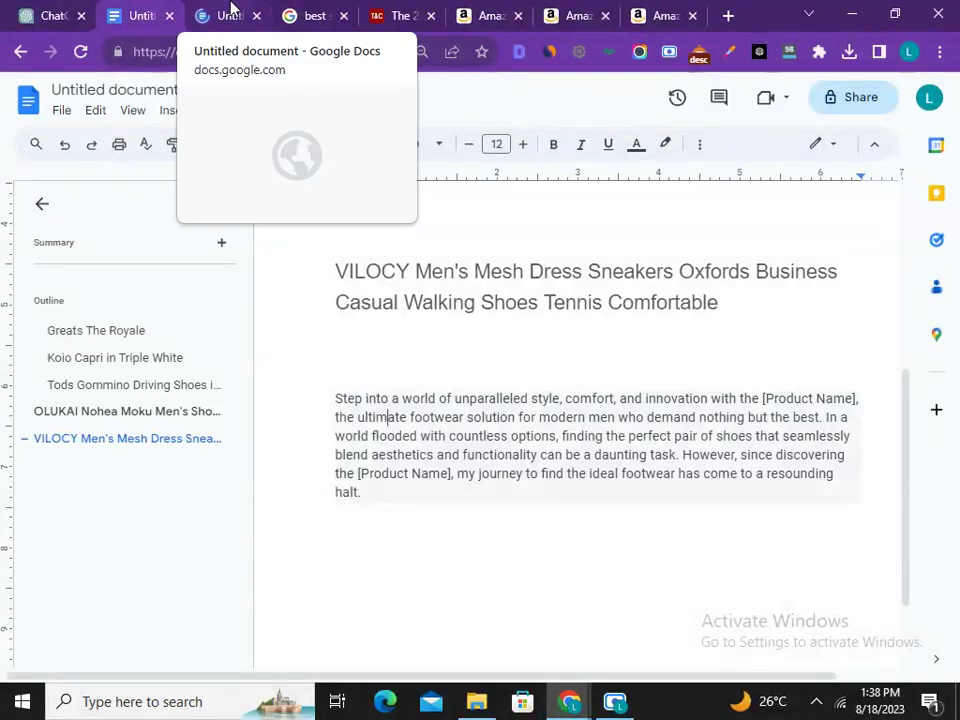
{"action": "left_click", "coordinate": [228, 16]}
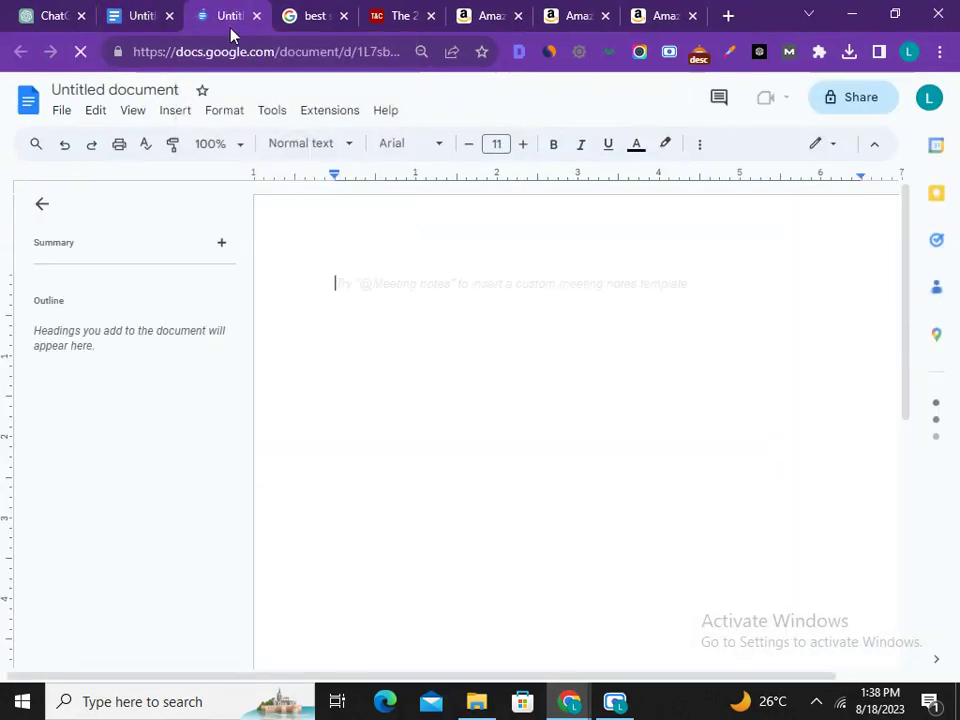
Step: Enter "Best Shoes for men" in the new document, format it as Title and start a new line below
{"action": "key", "text": "Return"}
{"action": "type", "text": "Best Sho"}
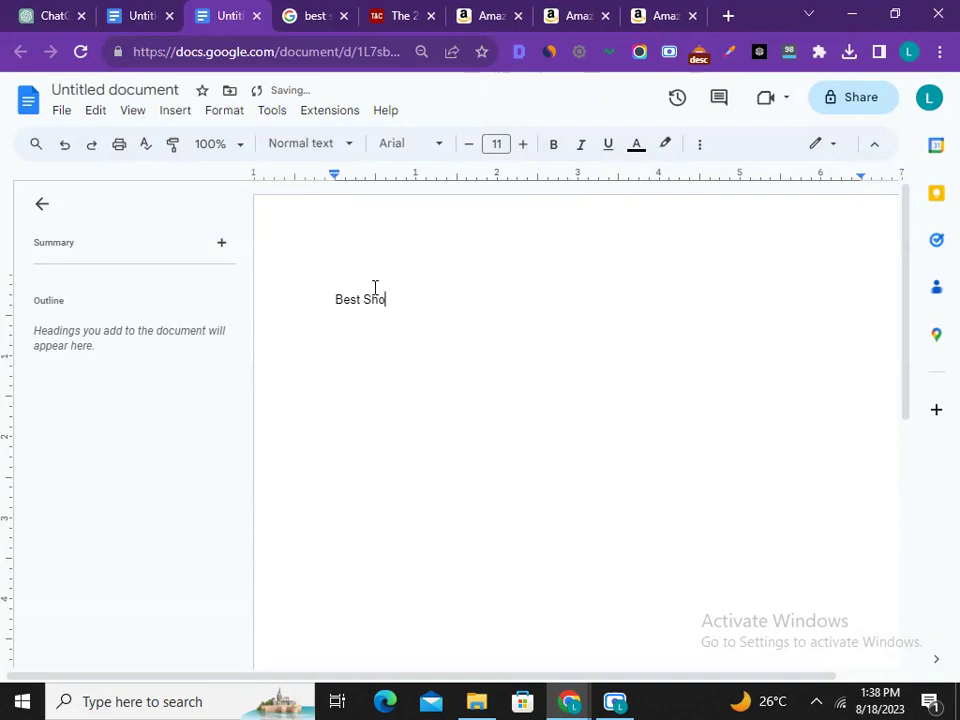
{"action": "type", "text": "es for men"}
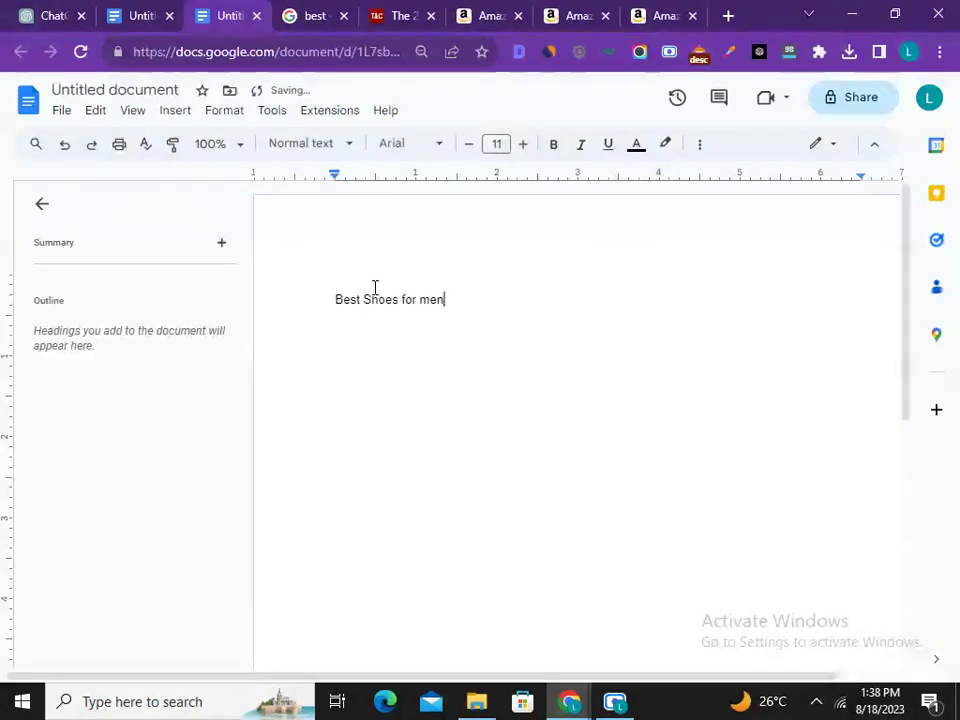
{"action": "double_click", "coordinate": [380, 304]}
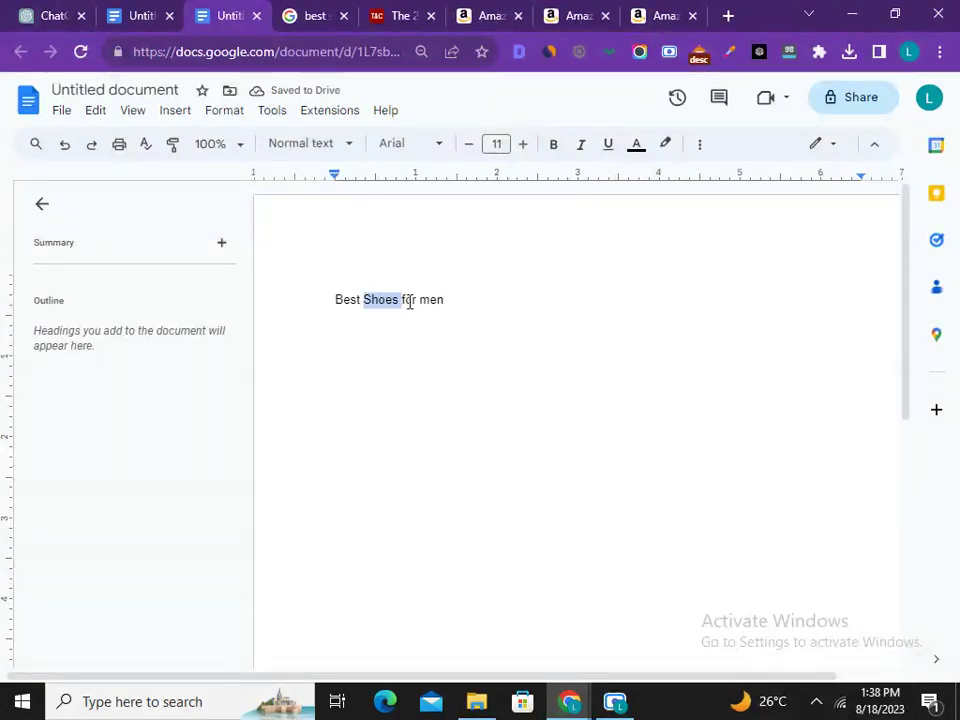
{"action": "left_click", "coordinate": [422, 366]}
{"action": "triple_click", "coordinate": [402, 300]}
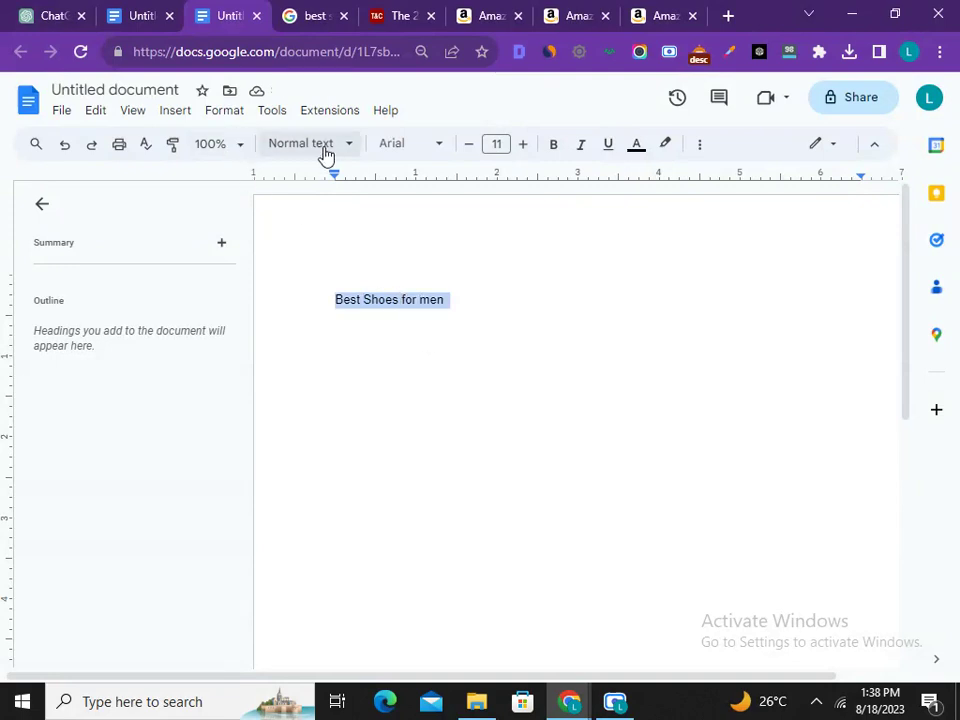
{"action": "left_click", "coordinate": [325, 146]}
{"action": "left_click", "coordinate": [334, 266]}
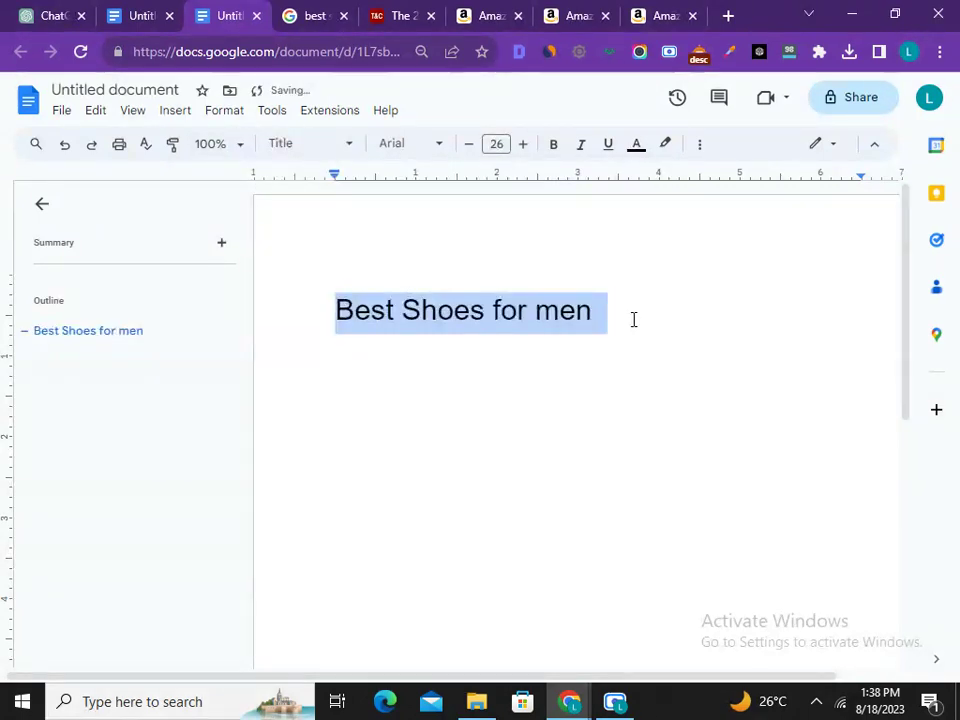
{"action": "left_click", "coordinate": [633, 319]}
{"action": "key", "text": "Return"}
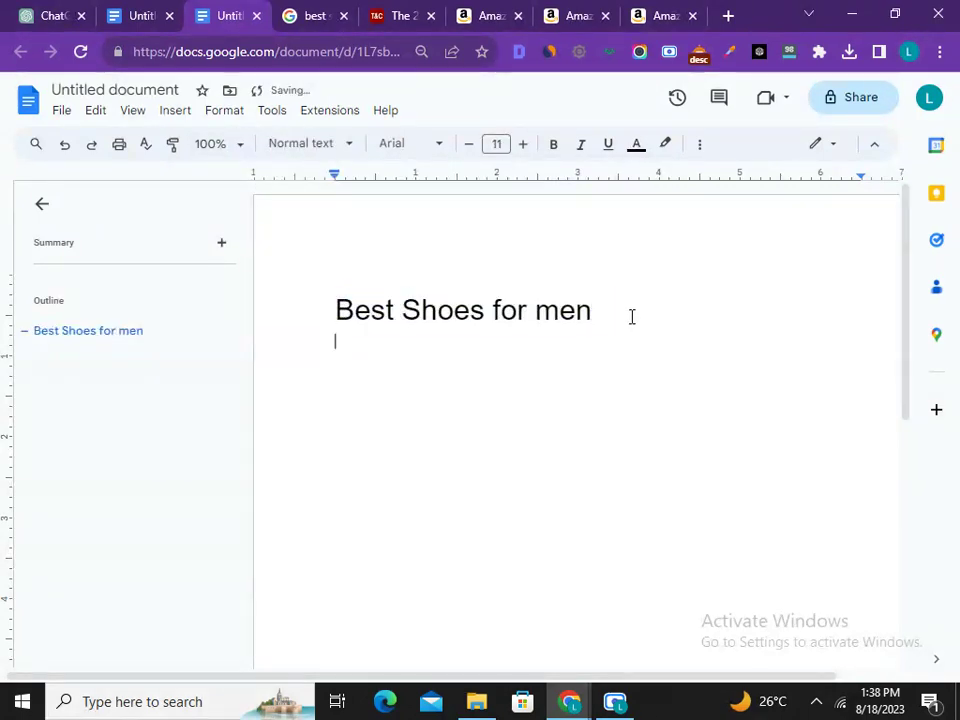
Step: Move the intro paragraph from the product list document to below the title in the new document
{"action": "left_click", "coordinate": [133, 12]}
{"action": "double_click", "coordinate": [389, 425]}
{"action": "right_click", "coordinate": [390, 425]}
{"action": "triple_click", "coordinate": [390, 425]}
{"action": "right_click", "coordinate": [390, 425]}
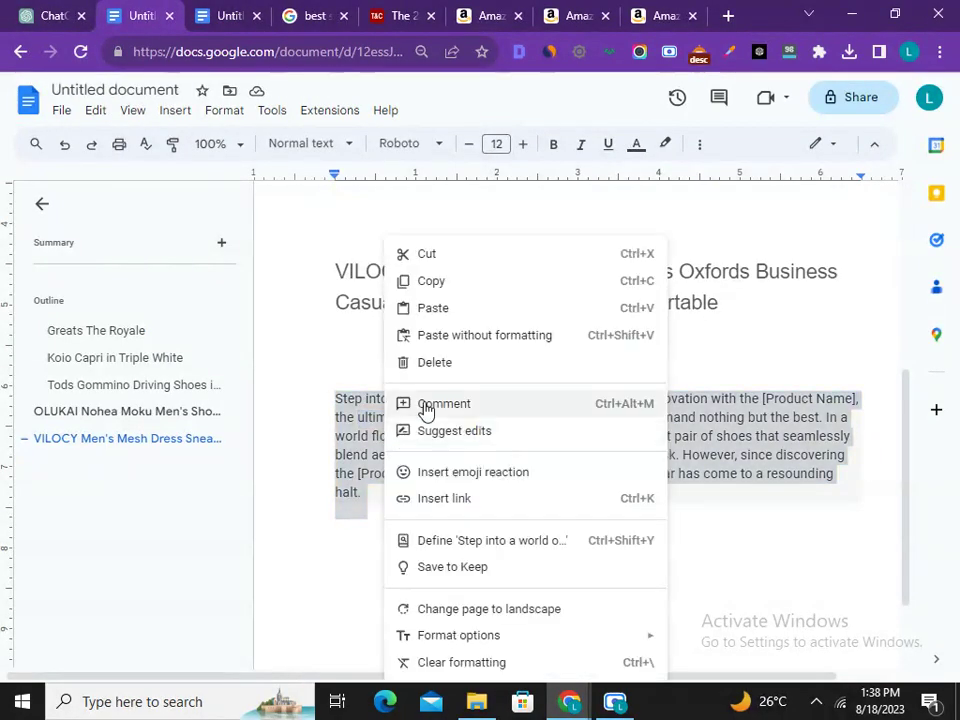
{"action": "left_click", "coordinate": [428, 253]}
{"action": "left_click", "coordinate": [225, 8]}
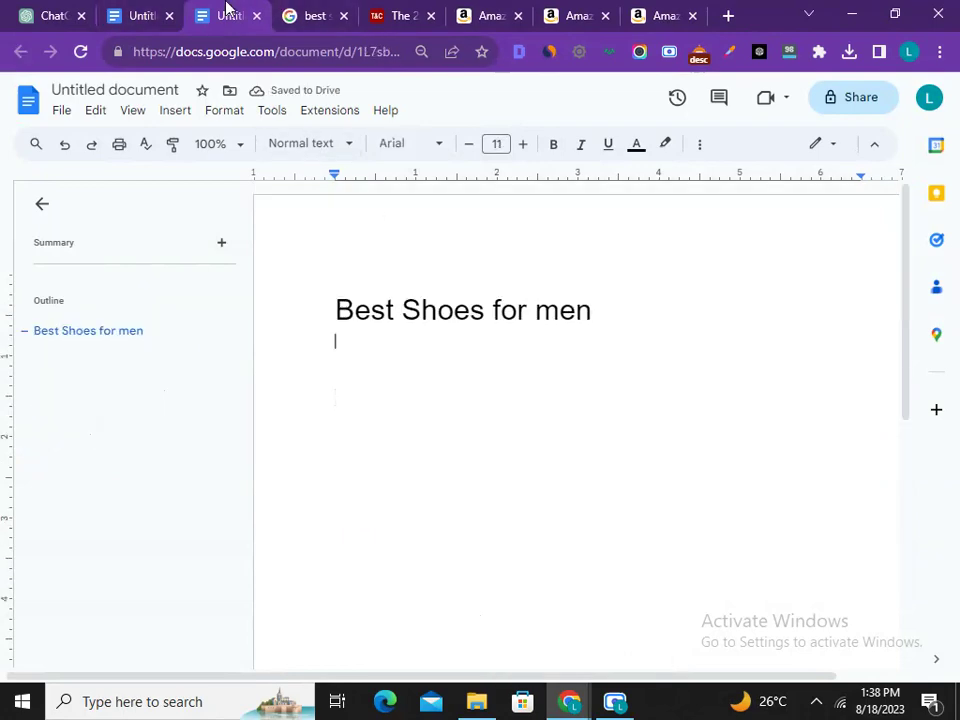
{"action": "key", "text": "ctrl+v"}
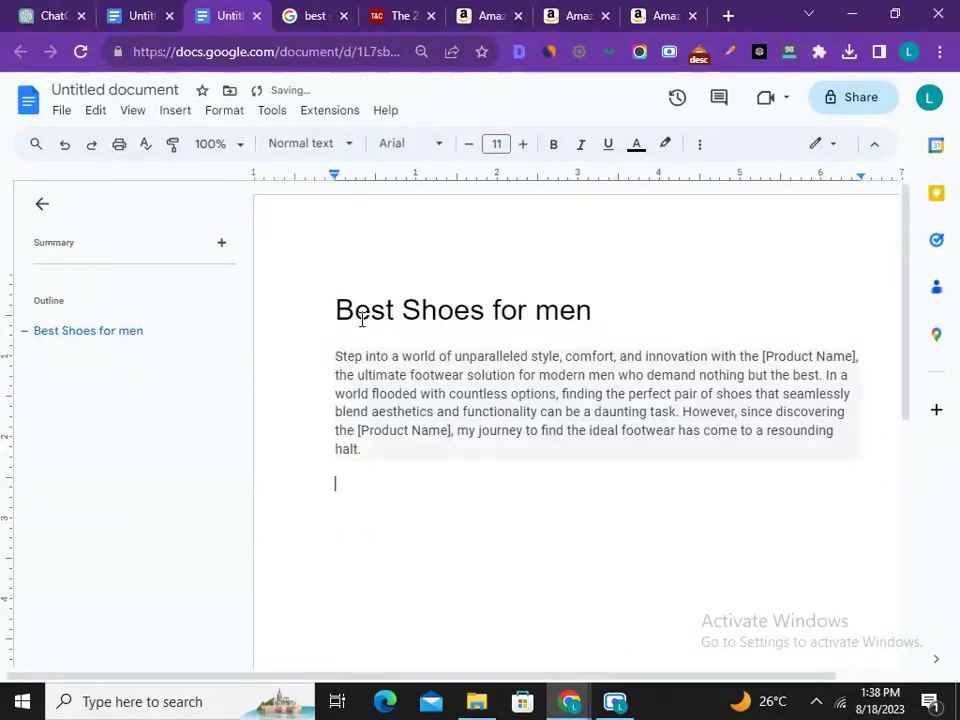
Step: Copy the "Greats The Royale" heading from the product list document to below the intro paragraph in the new document
{"action": "left_click", "coordinate": [140, 15]}
{"action": "scroll", "coordinate": [396, 313], "scroll_direction": "up", "scroll_amount": 4}
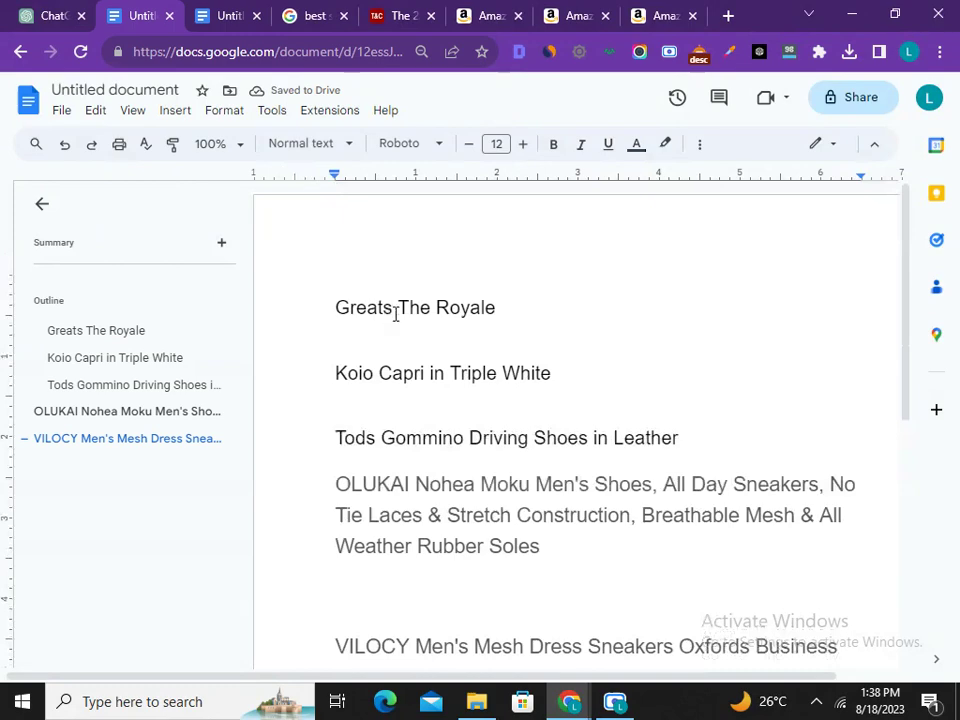
{"action": "triple_click", "coordinate": [395, 310]}
{"action": "right_click", "coordinate": [402, 320]}
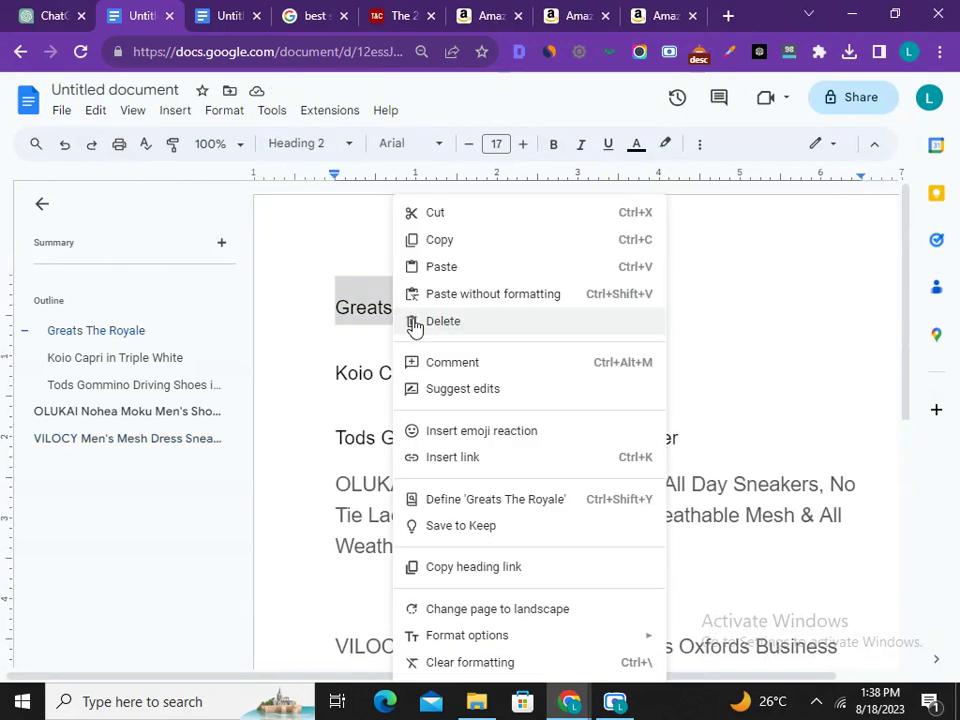
{"action": "left_click", "coordinate": [438, 241]}
{"action": "left_click", "coordinate": [233, 12]}
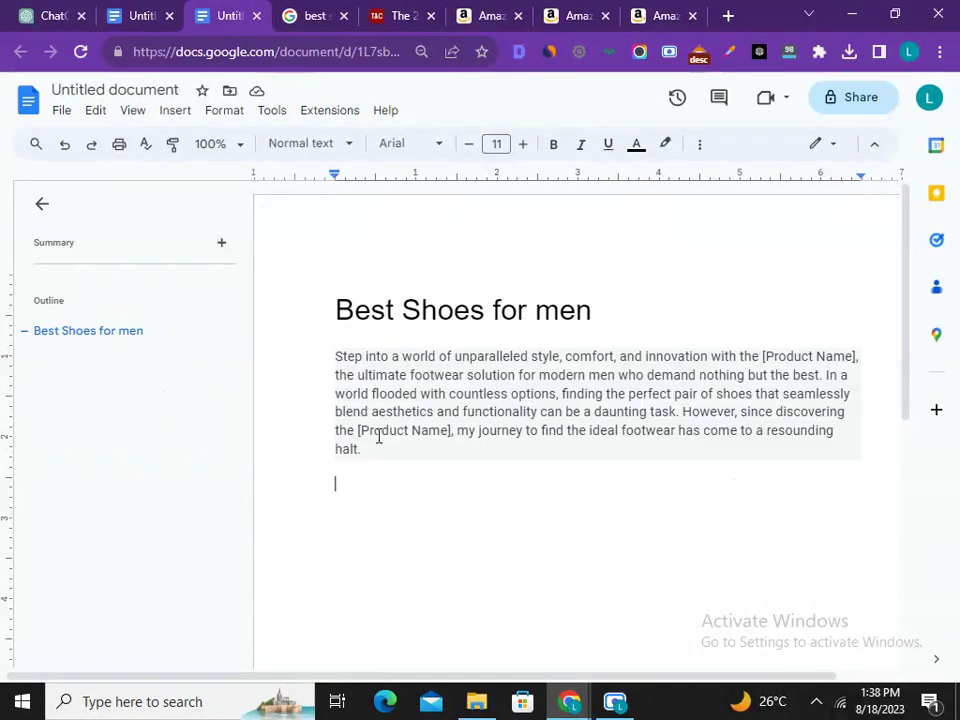
{"action": "key", "text": "ctrl+v"}
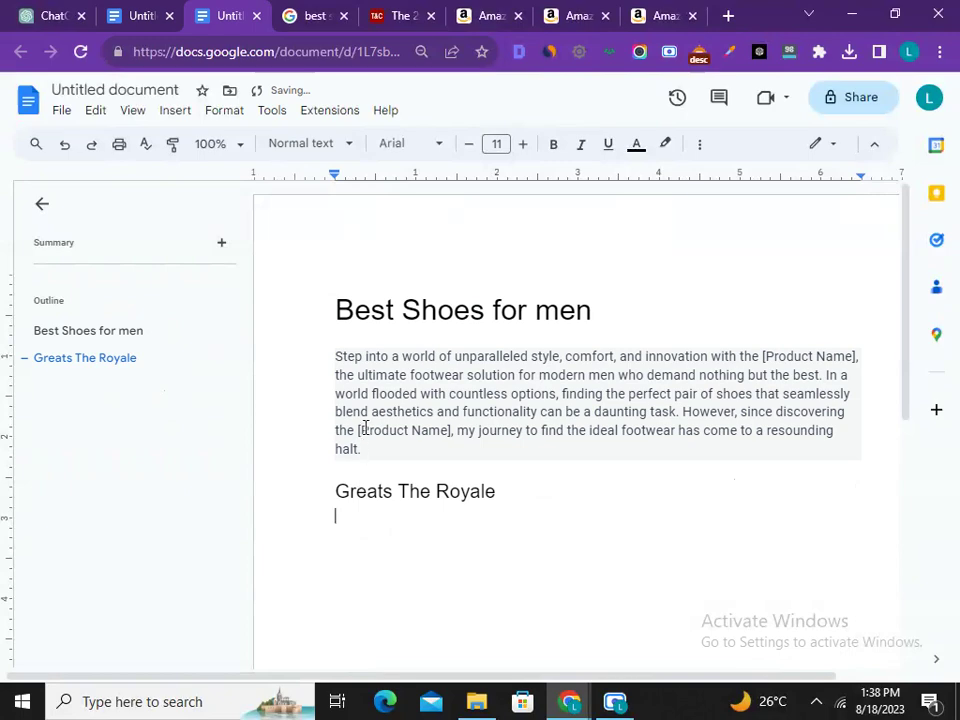
Step: In a new ChatGPT chat, search the AIPRM prompts for "product review" and choose the Amazon Product Review Writer template
{"action": "left_click", "coordinate": [60, 14]}
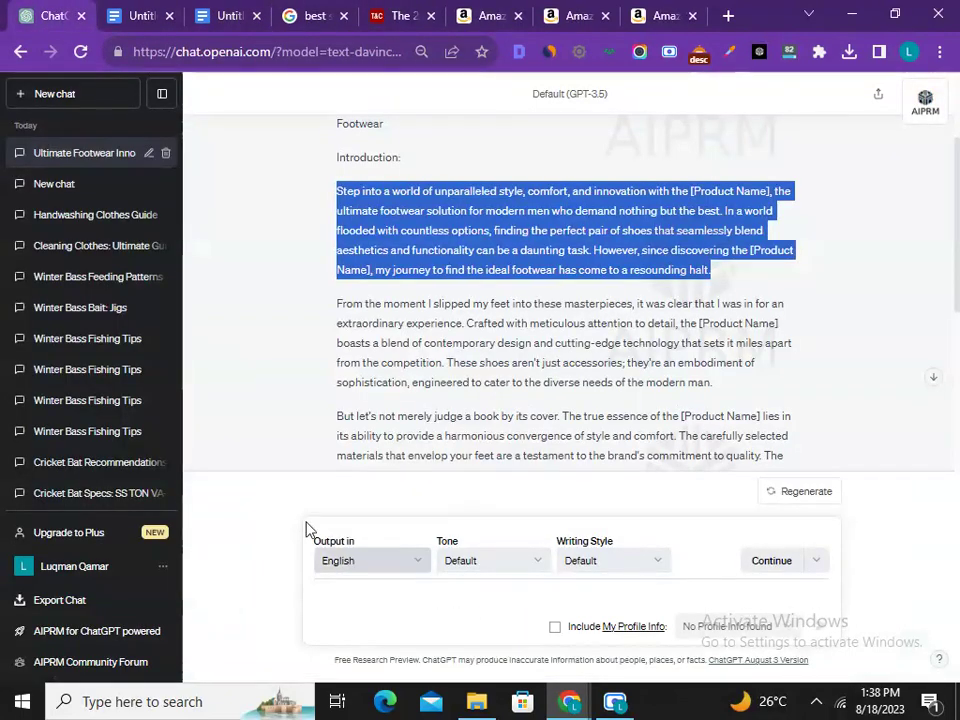
{"action": "left_click", "coordinate": [137, 107]}
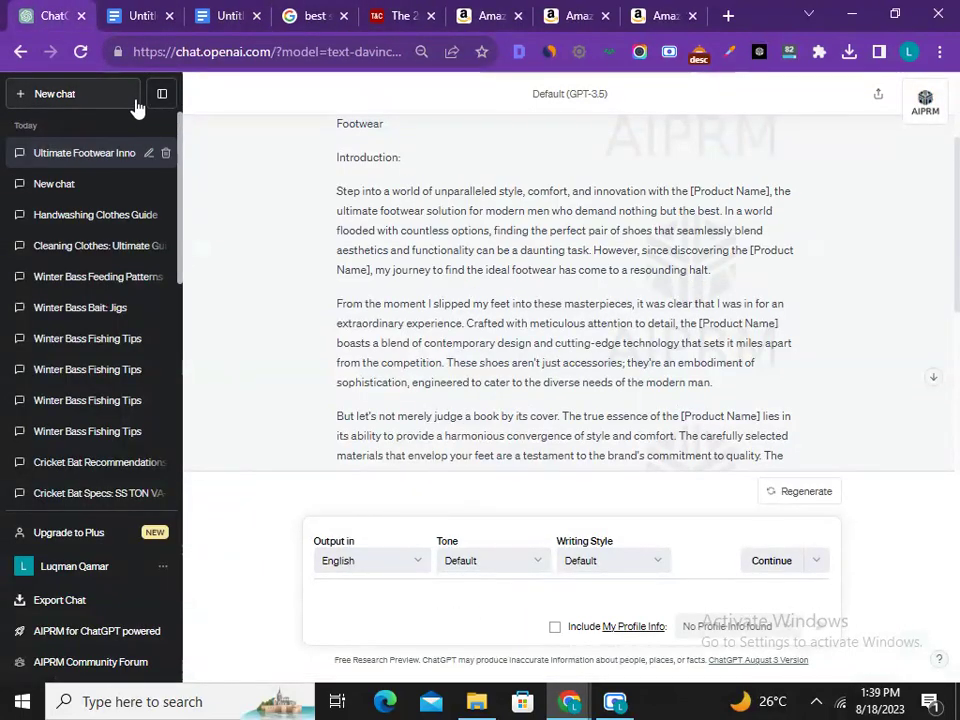
{"action": "left_click", "coordinate": [135, 95]}
{"action": "scroll", "coordinate": [380, 372], "scroll_direction": "up", "scroll_amount": 5}
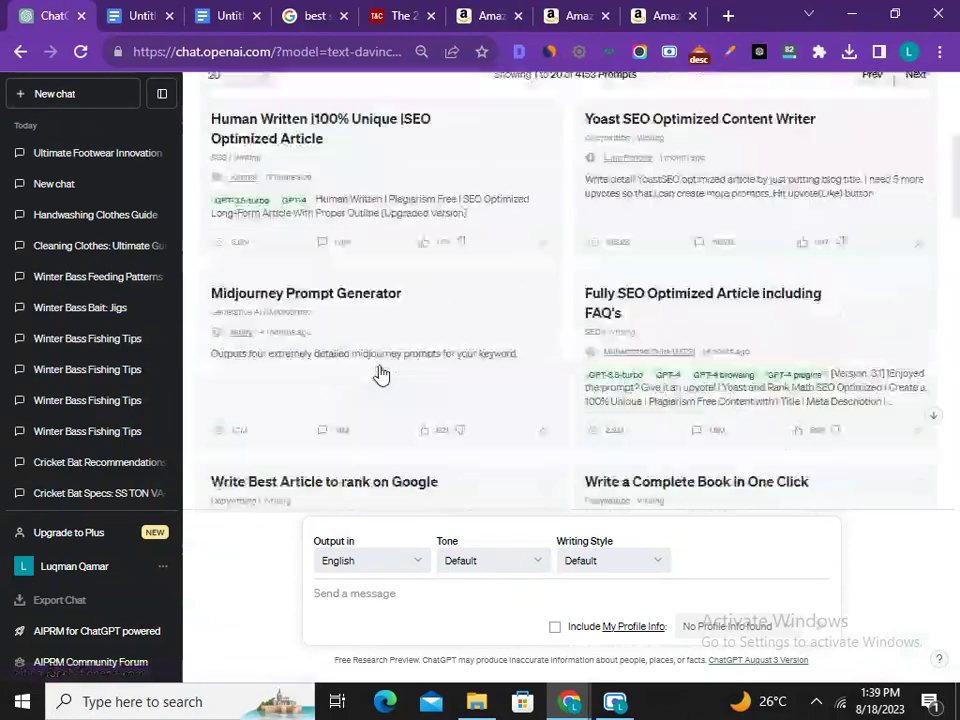
{"action": "scroll", "coordinate": [380, 372], "scroll_direction": "up", "scroll_amount": 3}
{"action": "left_click", "coordinate": [814, 296]}
{"action": "left_click", "coordinate": [862, 343]}
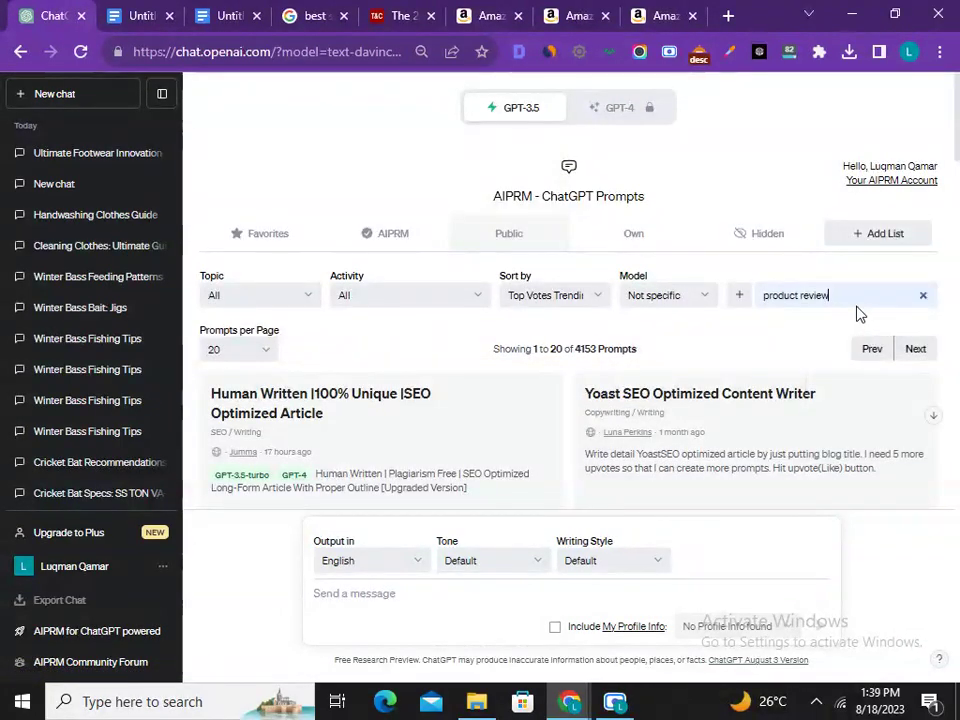
{"action": "scroll", "coordinate": [523, 354], "scroll_direction": "down", "scroll_amount": 2}
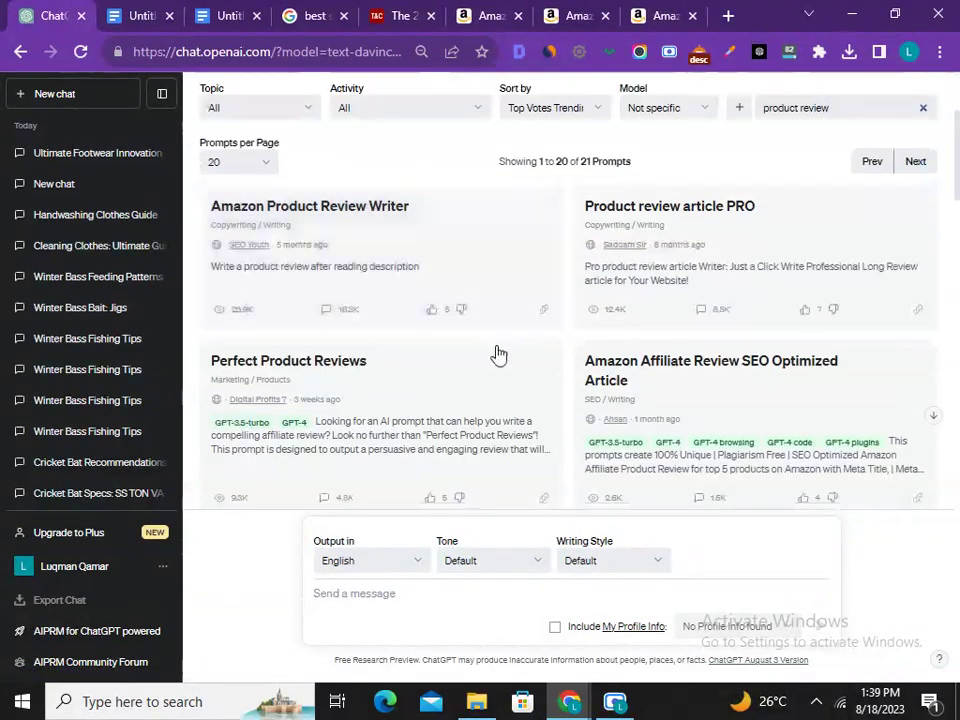
{"action": "left_click", "coordinate": [347, 221]}
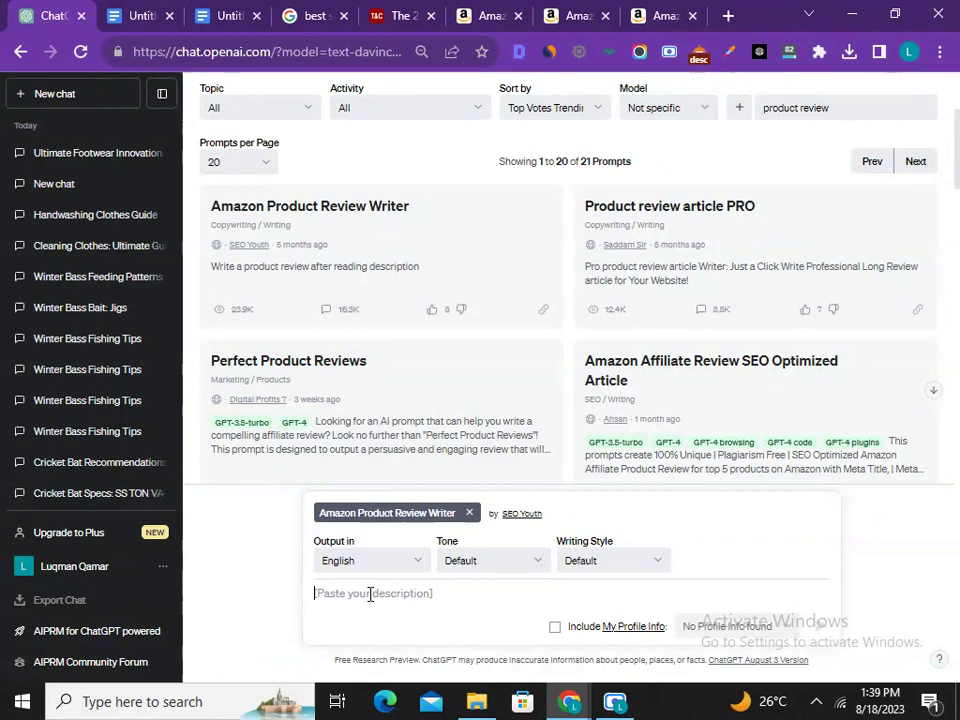
Step: Fill in the template's message with "product name --Greats The Royale----product feature"
{"action": "key", "text": "ctrl+v"}
{"action": "key", "text": "BackSpace"}
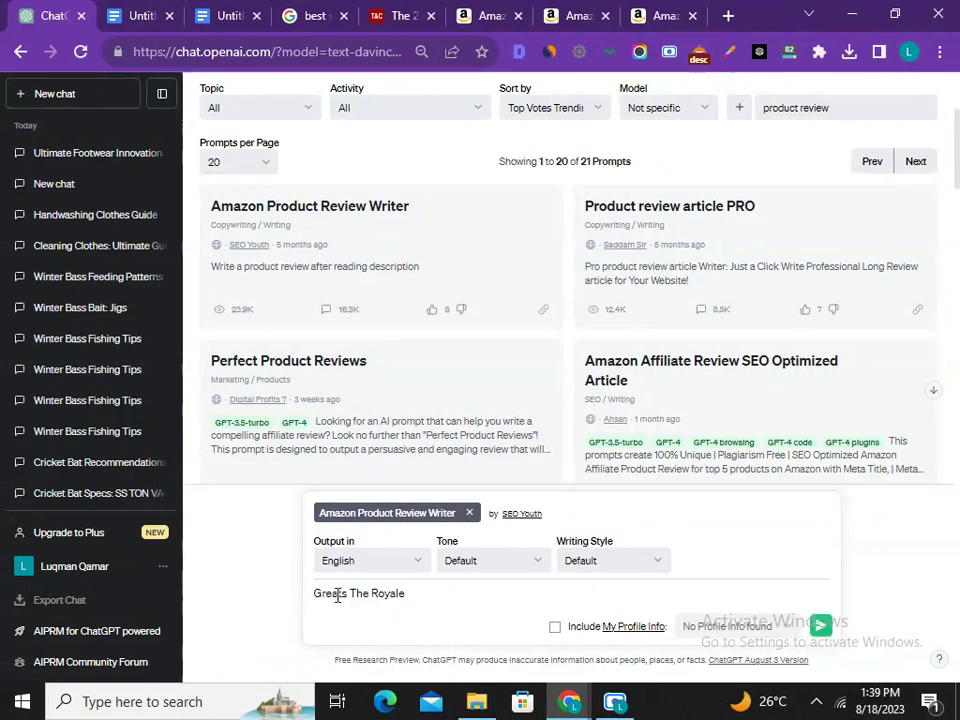
{"action": "type", "text": "Product"}
{"action": "type", "text": " name"}
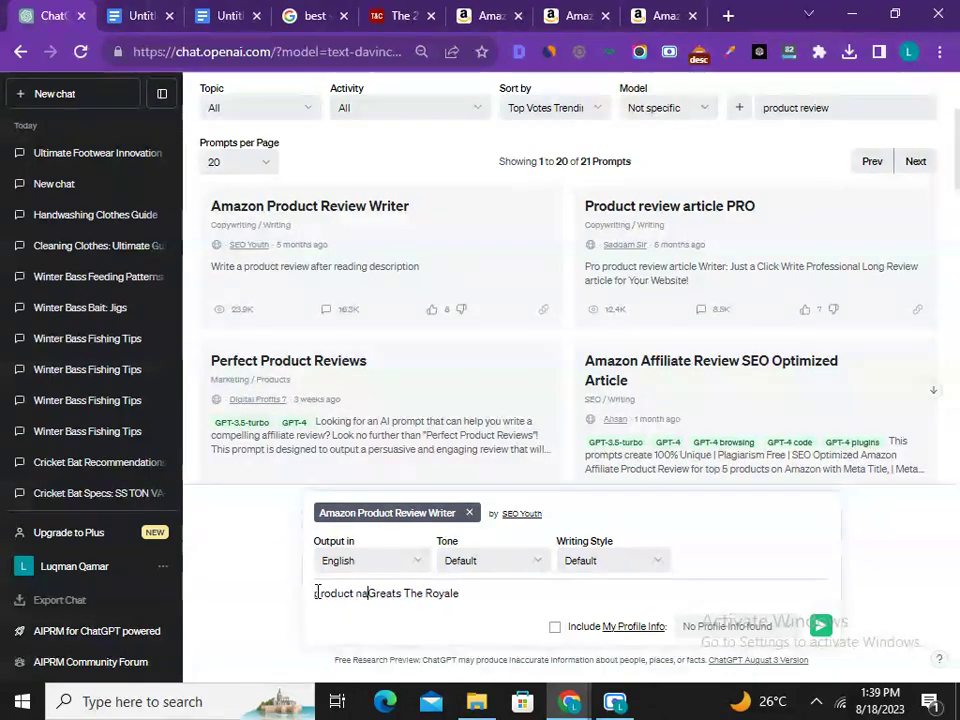
{"action": "type", "text": " --"}
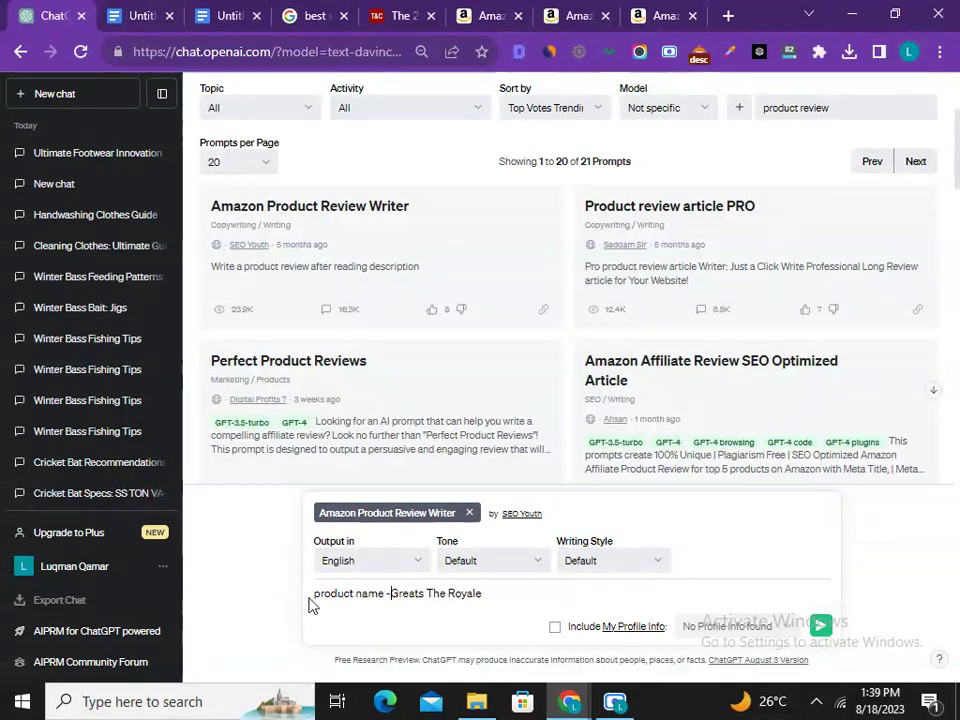
{"action": "left_click", "coordinate": [516, 590]}
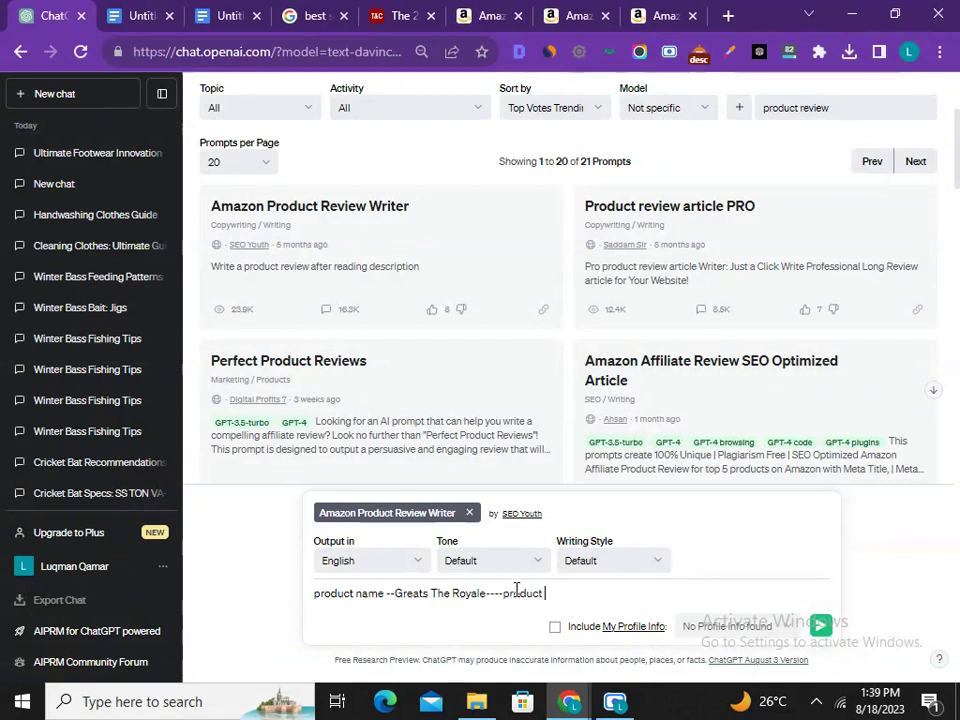
{"action": "type", "text": "----product feature-"}
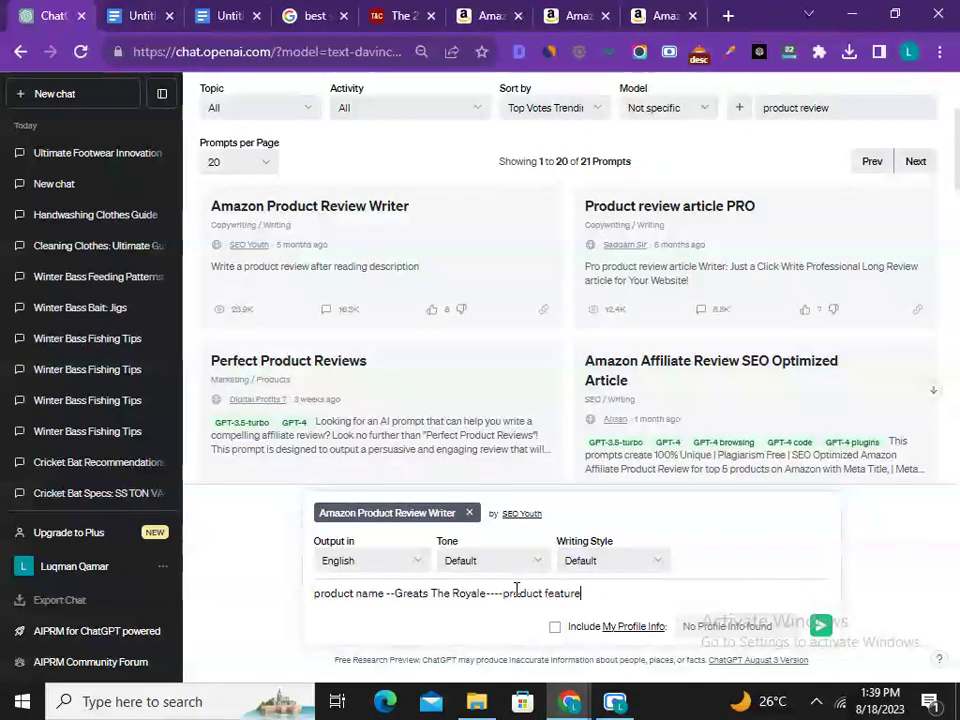